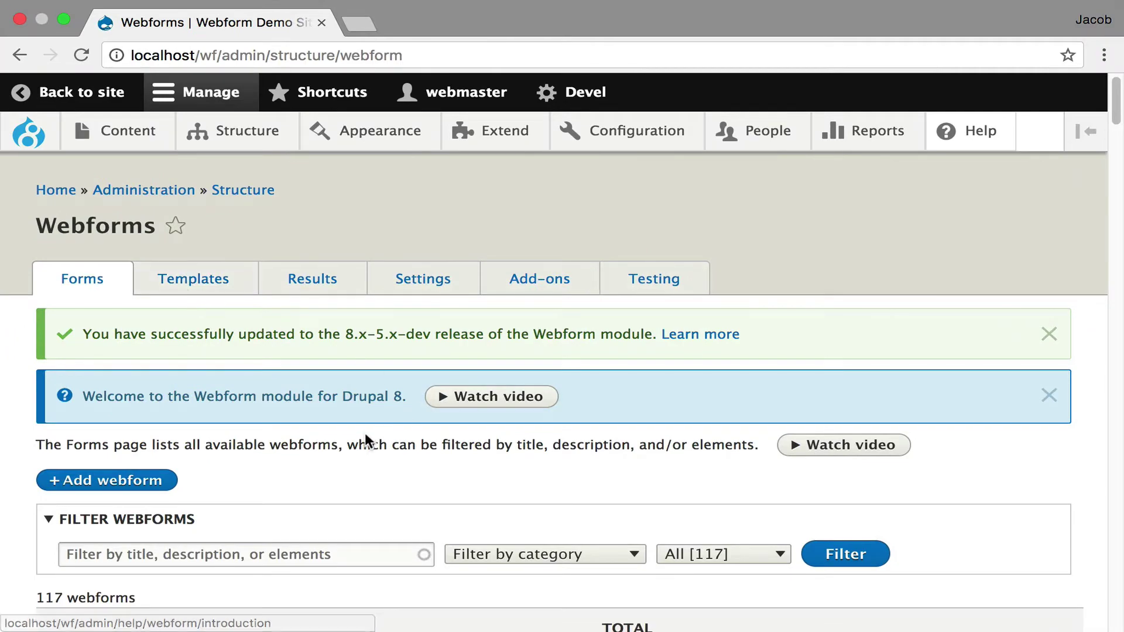
Step: Go back to the public site and open the Demo: Event 1 event page
scroll(365, 440, "down", 3)
scroll(365, 438, "down", 8)
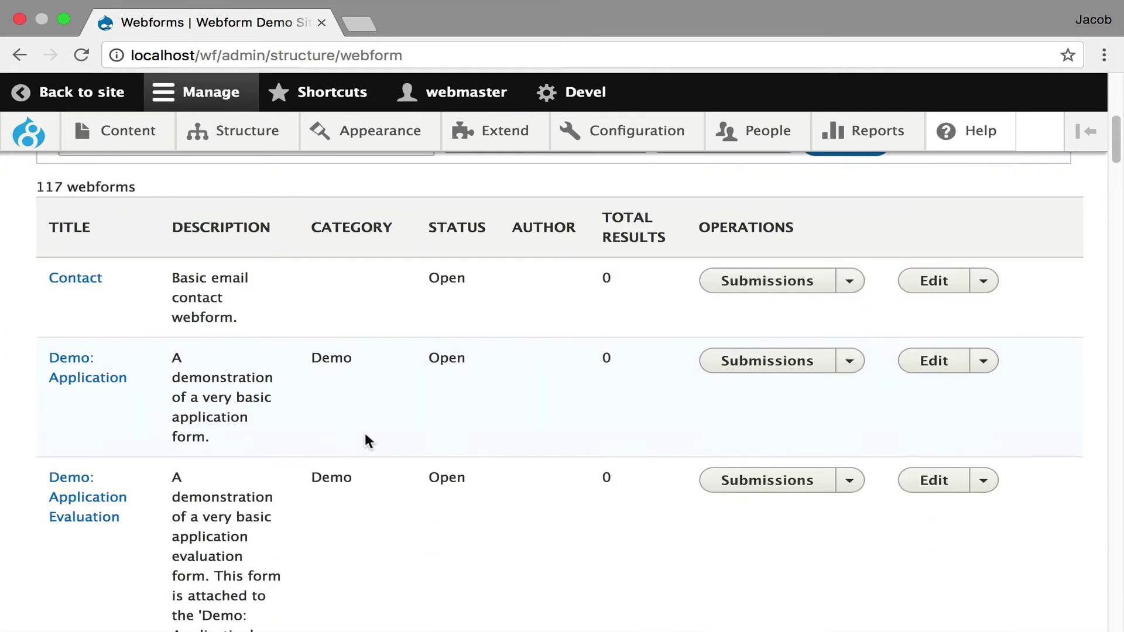
scroll(365, 440, "down", 2)
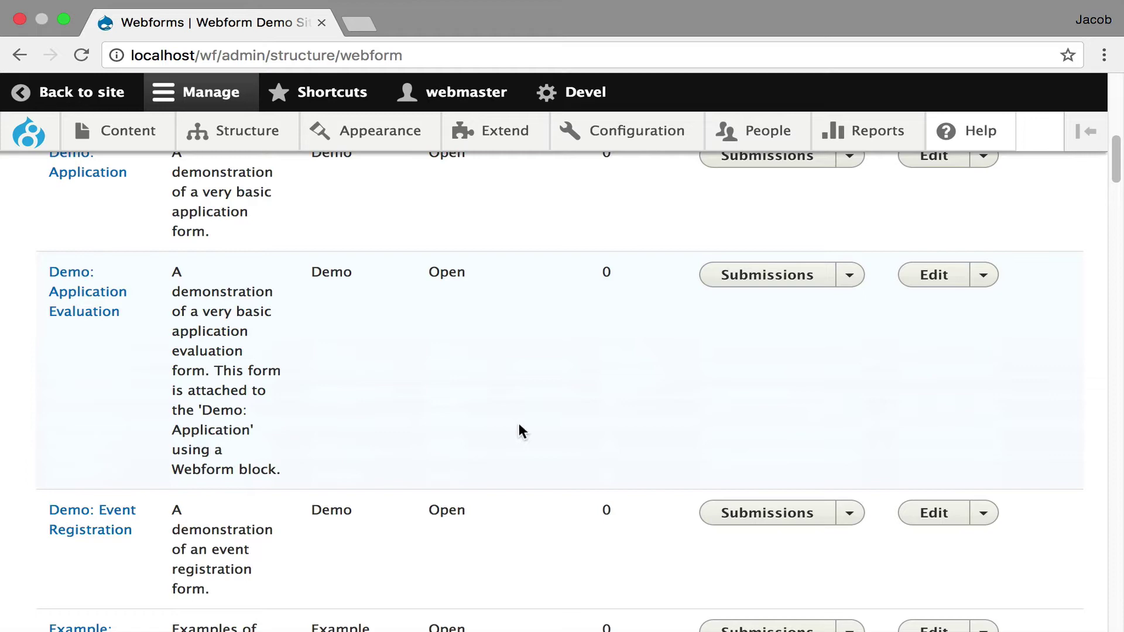
left_click(82, 92)
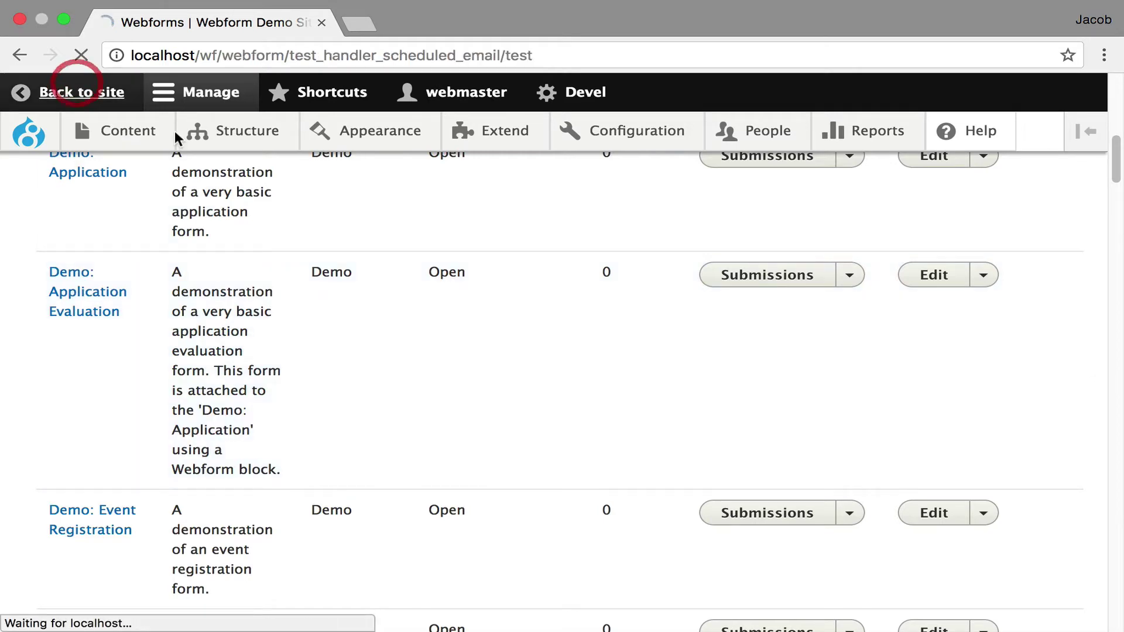
left_click(153, 317)
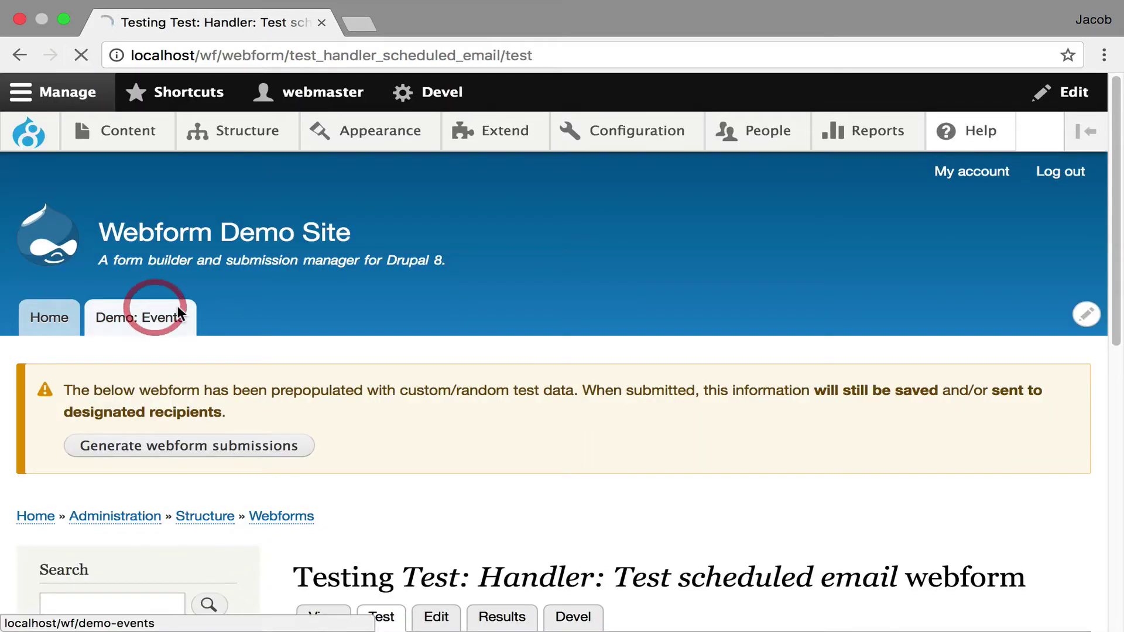
scroll(626, 340, "down", 5)
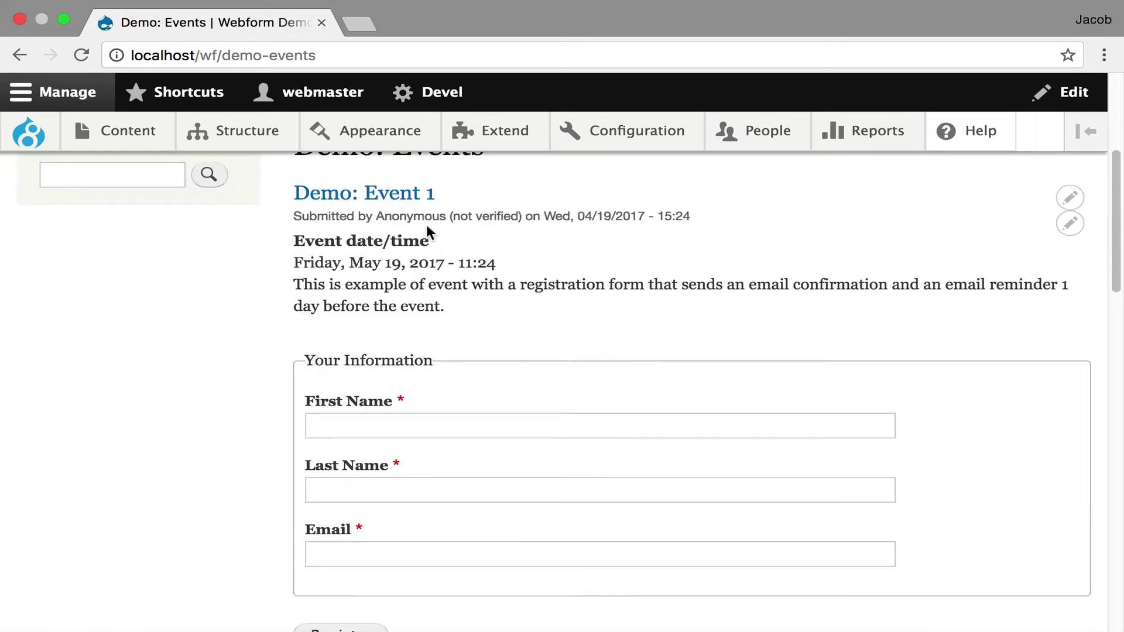
left_click(410, 195)
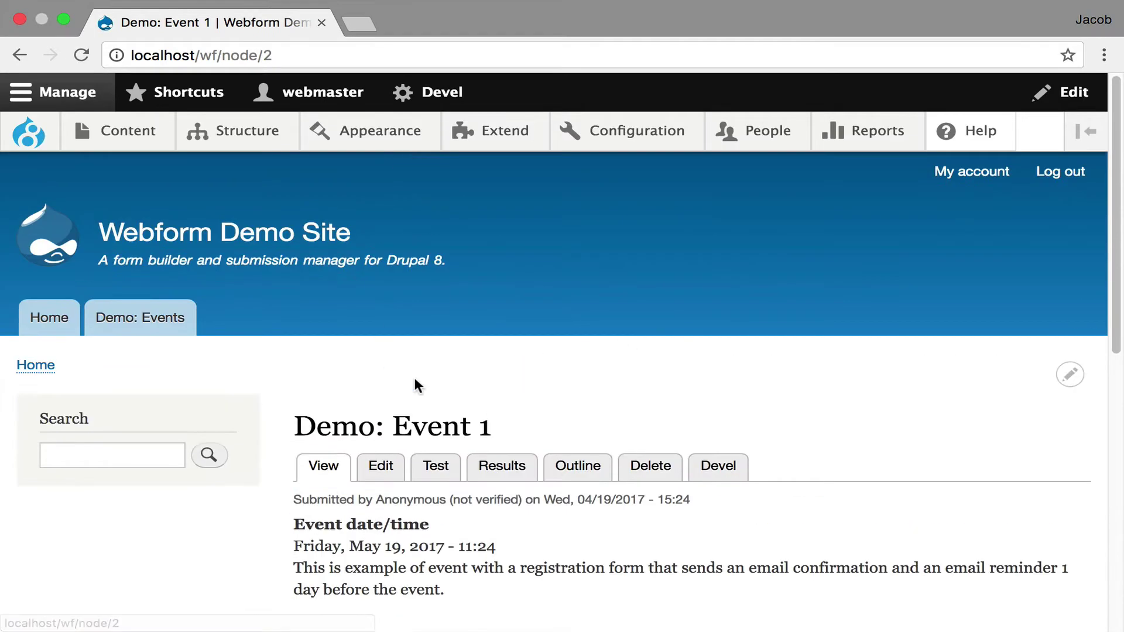
Step: Open the prefilled Test registration form for Demo: Event 1
scroll(491, 452, "down", 2)
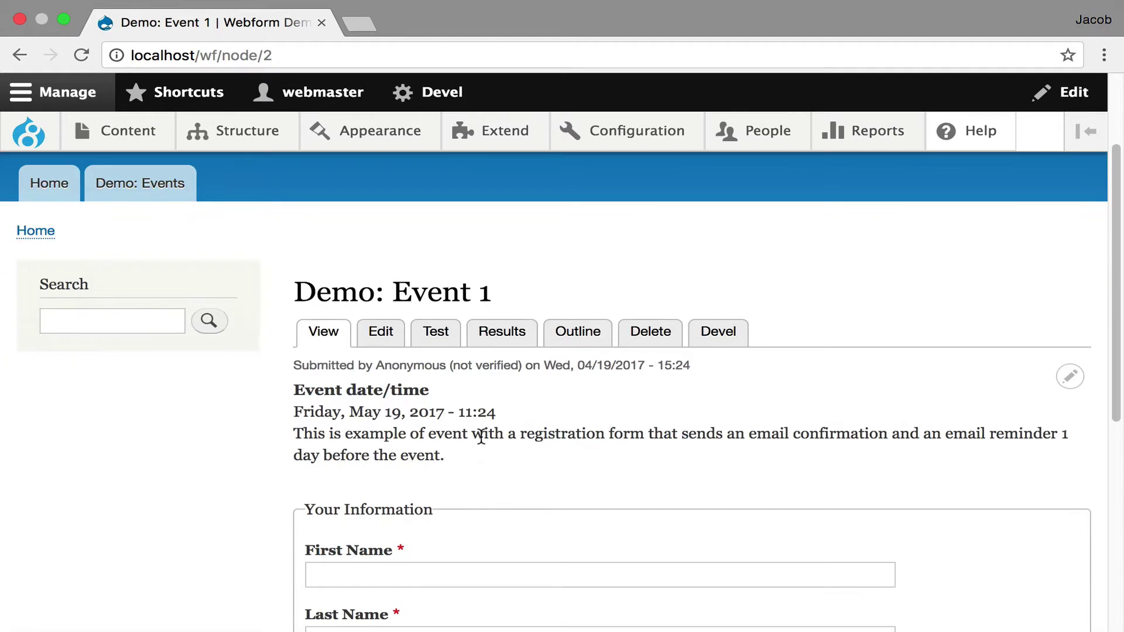
scroll(480, 436, "down", 4)
scroll(474, 436, "up", 6)
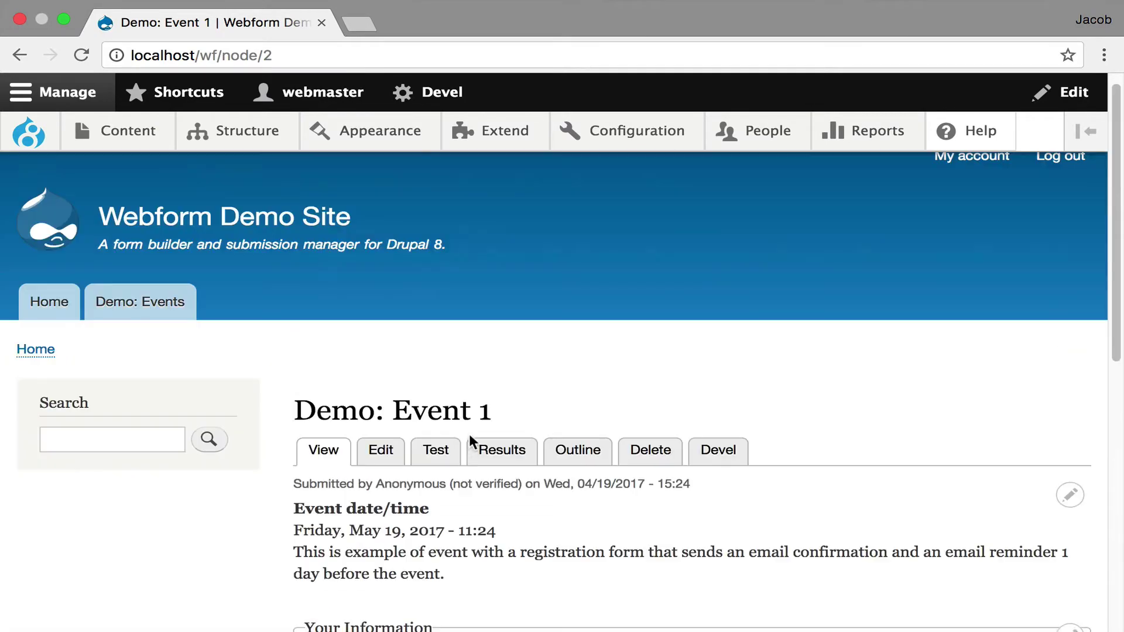
left_click(426, 446)
scroll(478, 322, "down", 3)
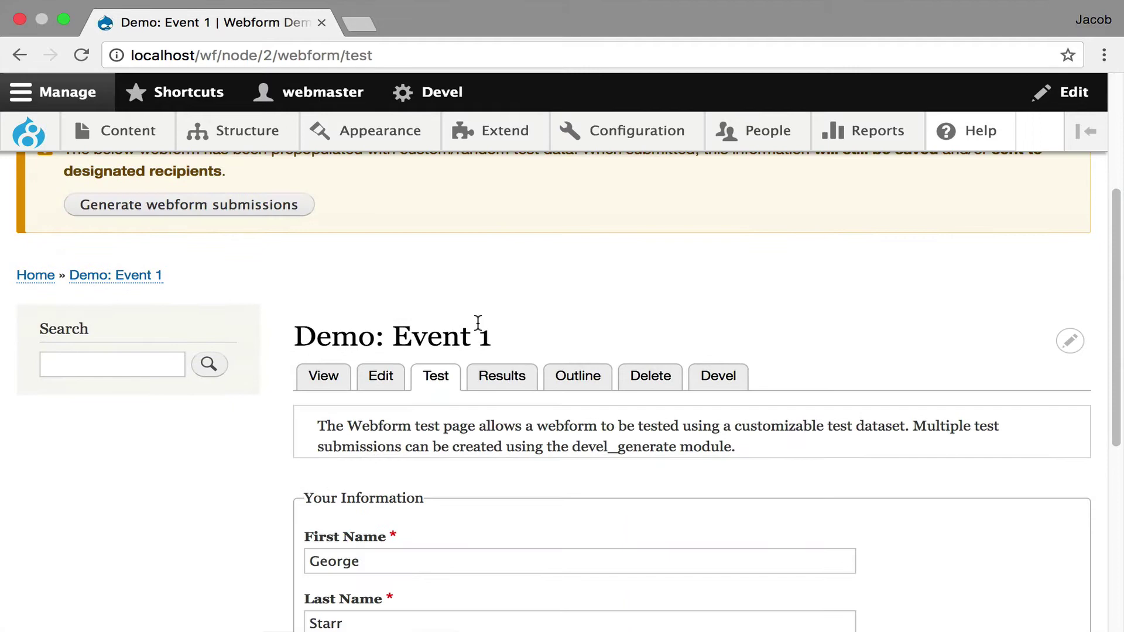
scroll(477, 322, "down", 4)
Step: Submit the prefilled registration and confirm the Email Reminder debug shows 2017-05-18
left_click(338, 489)
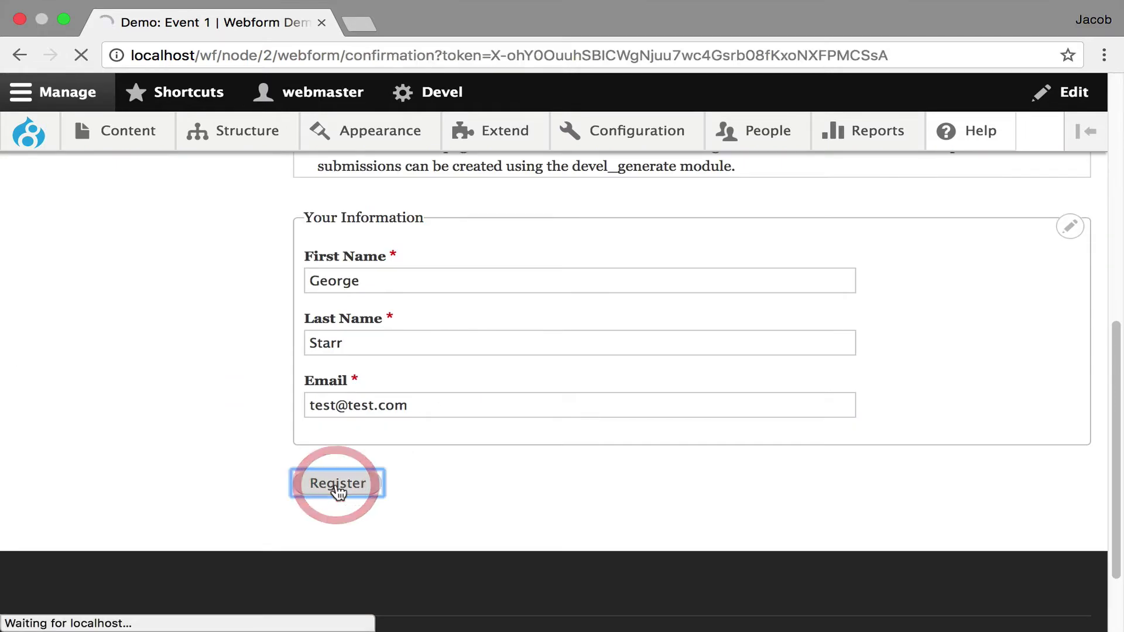
scroll(335, 472, "down", 10)
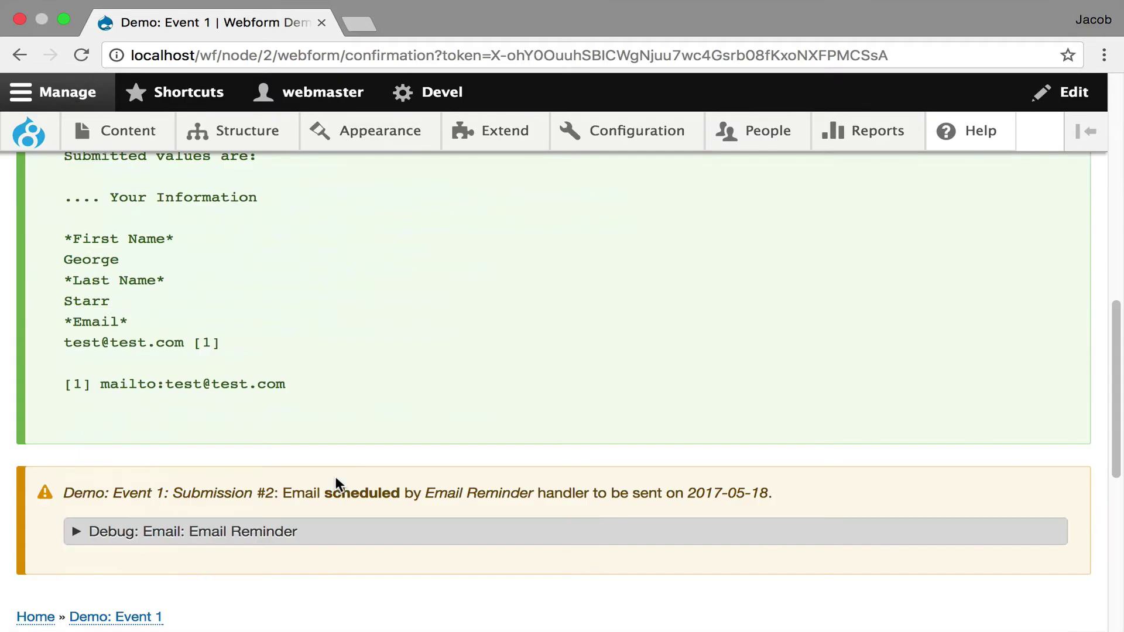
left_click(344, 534)
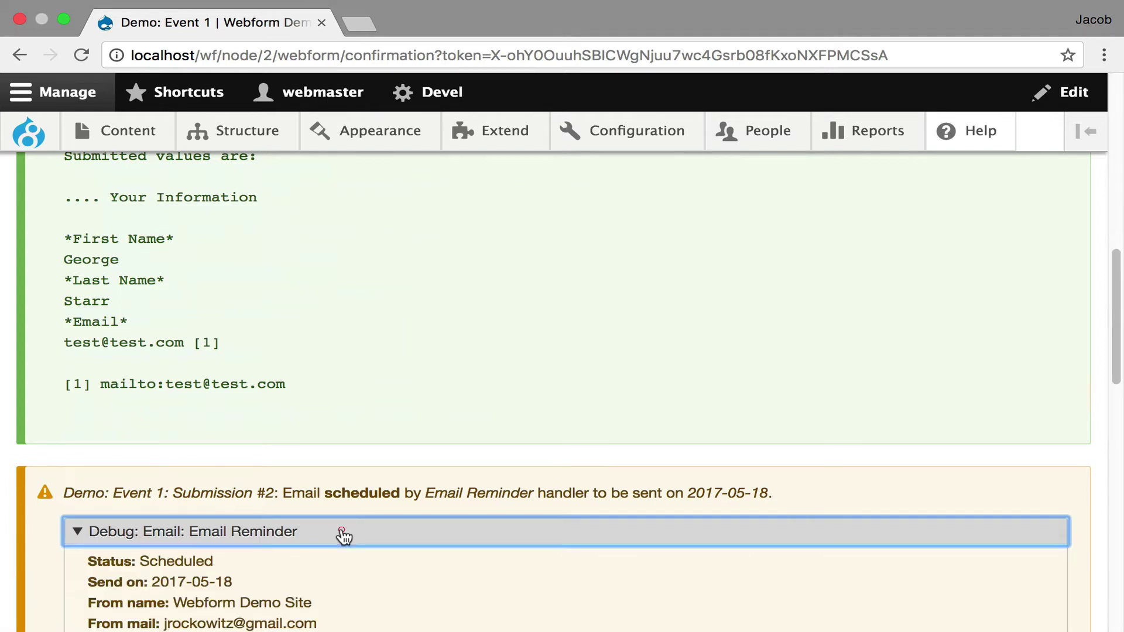
scroll(444, 467, "down", 8)
scroll(443, 461, "down", 10)
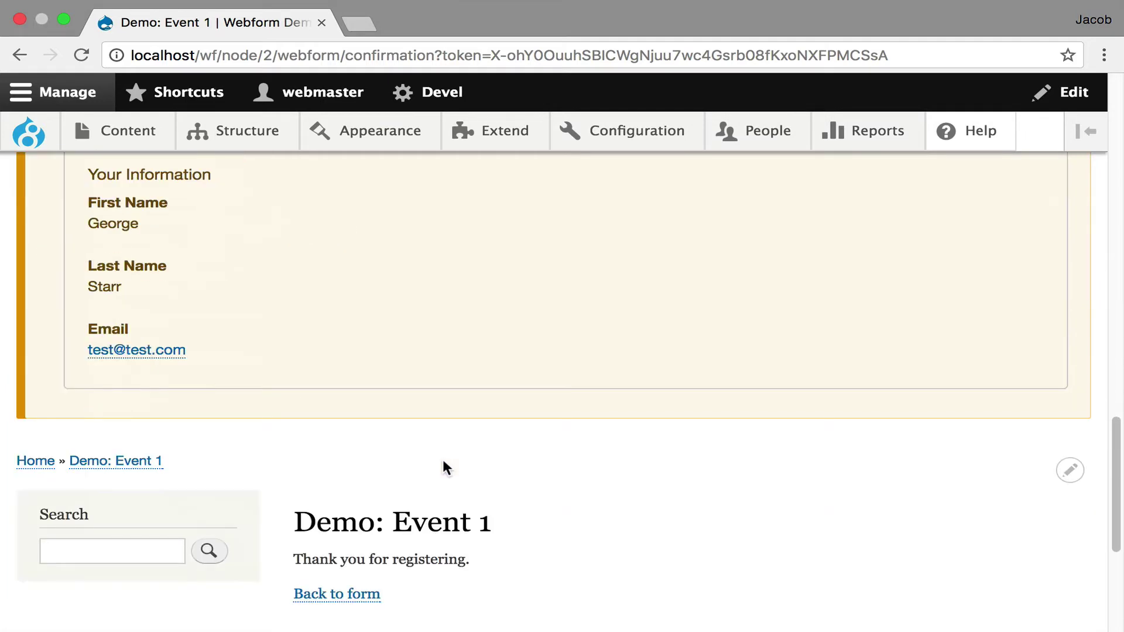
Step: Return to the Demo: Event 1 form and view its submission results
left_click(371, 308)
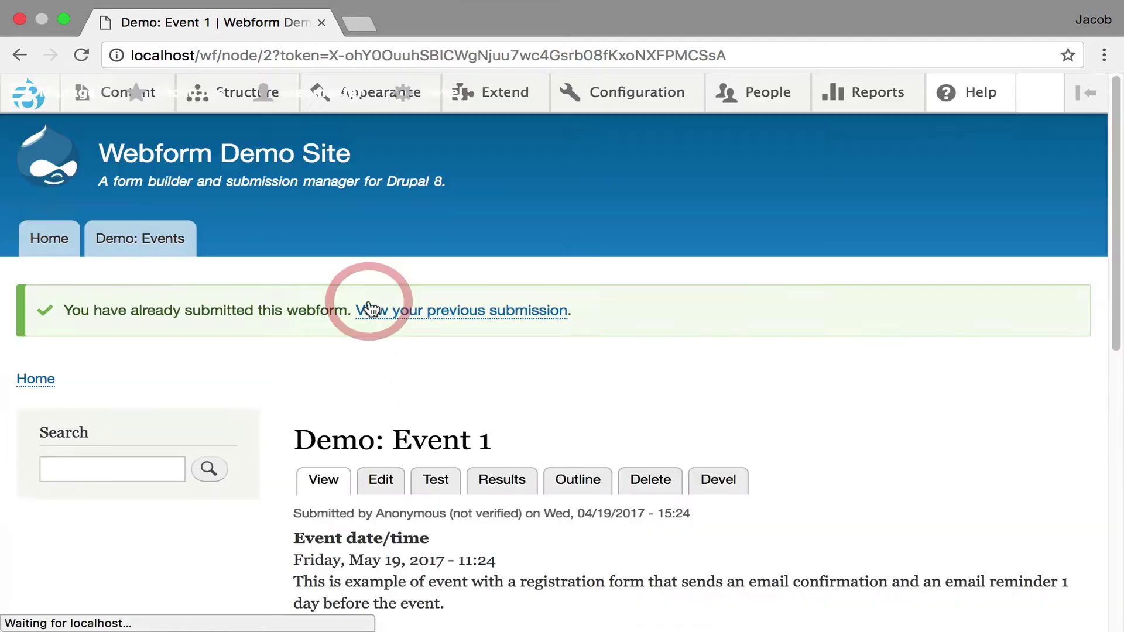
left_click(515, 559)
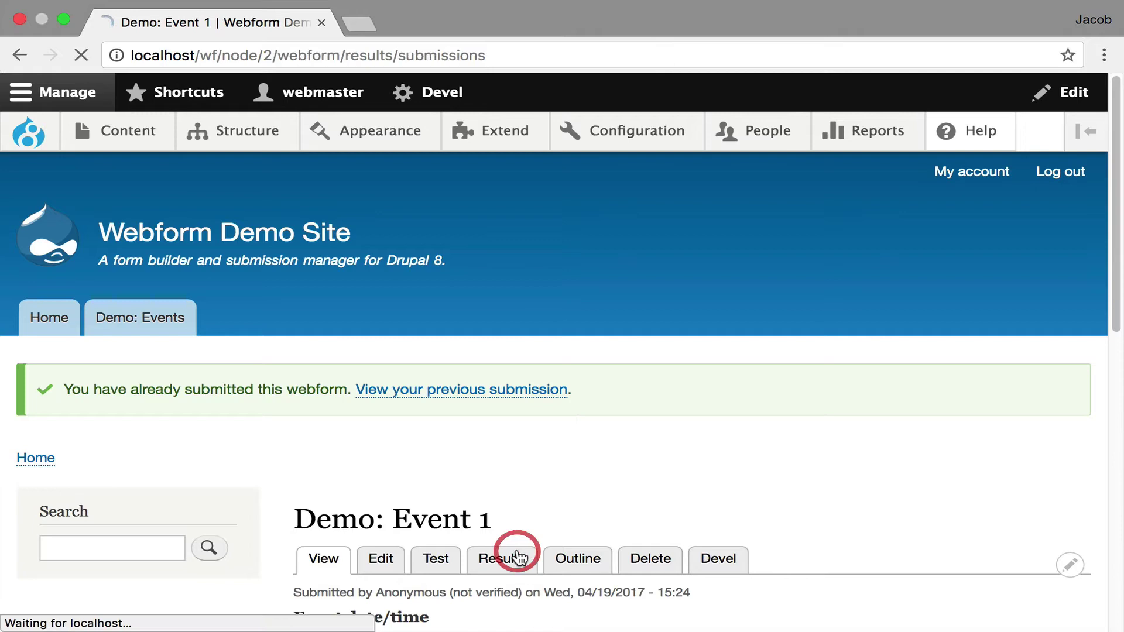
scroll(498, 487, "down", 3)
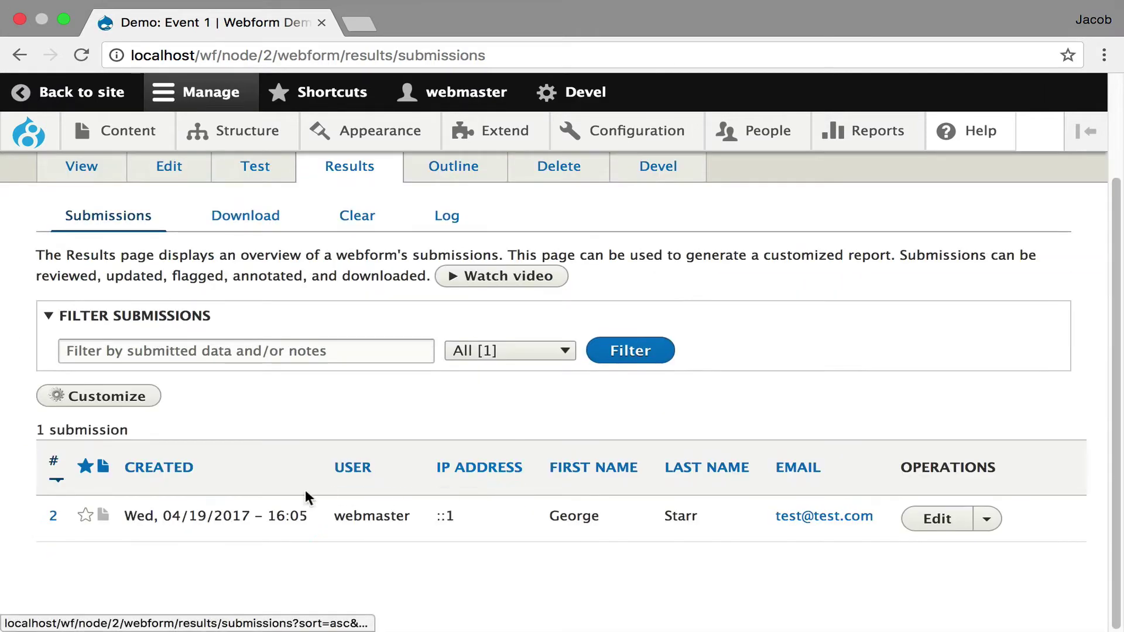
Step: Open Submission #2 and highlight the email_reminder handler entry in its log
left_click(230, 516)
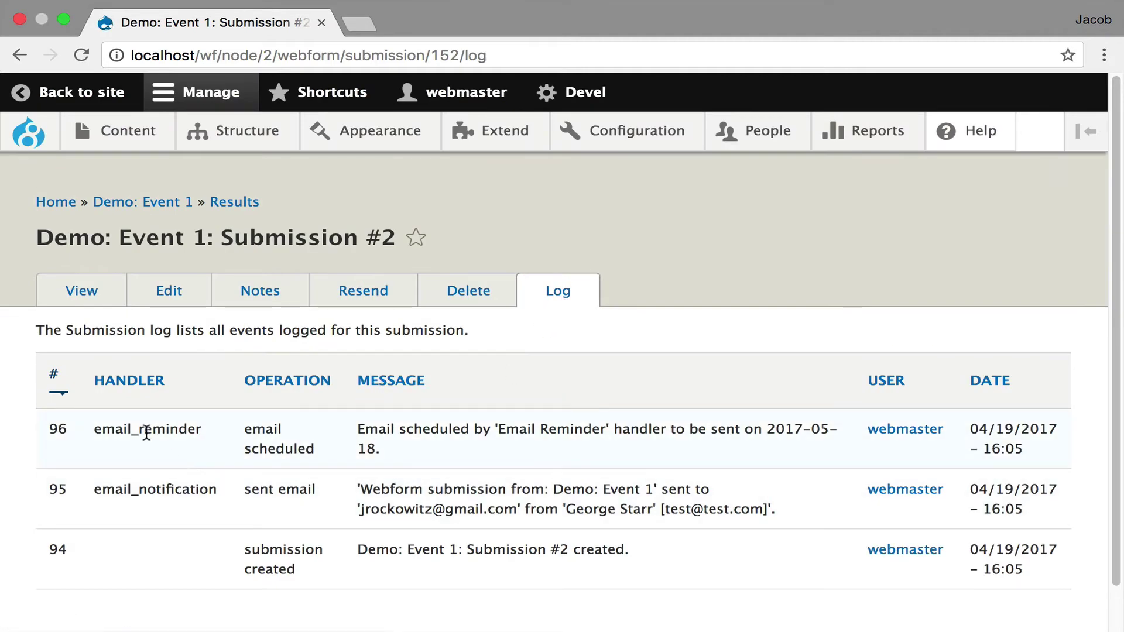
left_click_drag(101, 428, 215, 430)
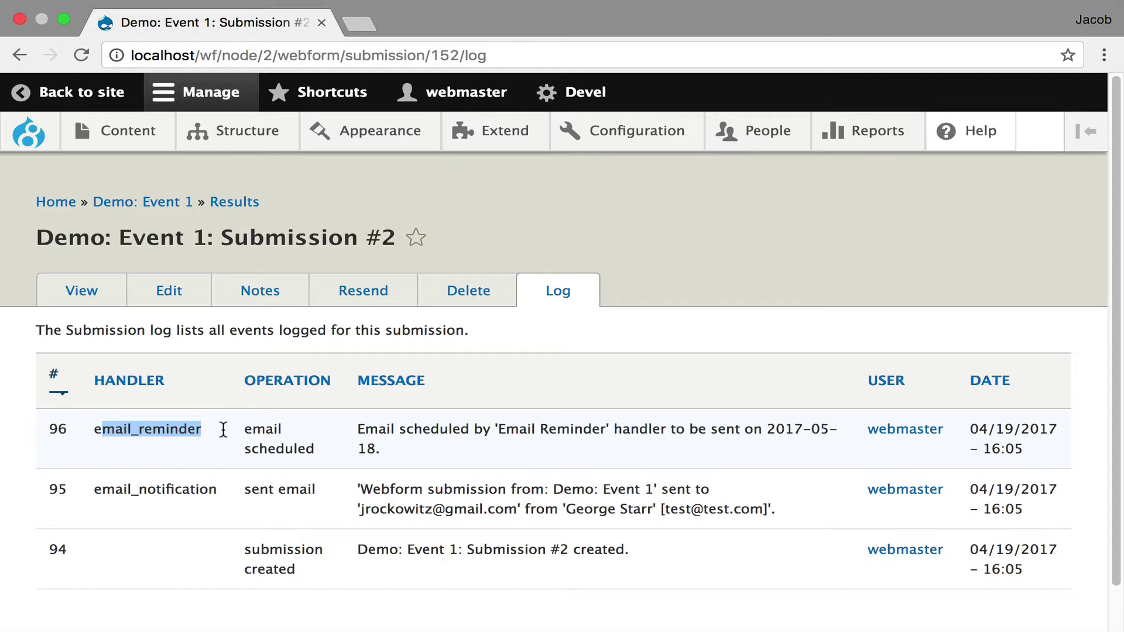
left_click(213, 428)
Step: Go to the webforms list and open the Demo: Event Registration webform
mouse_move(144, 135)
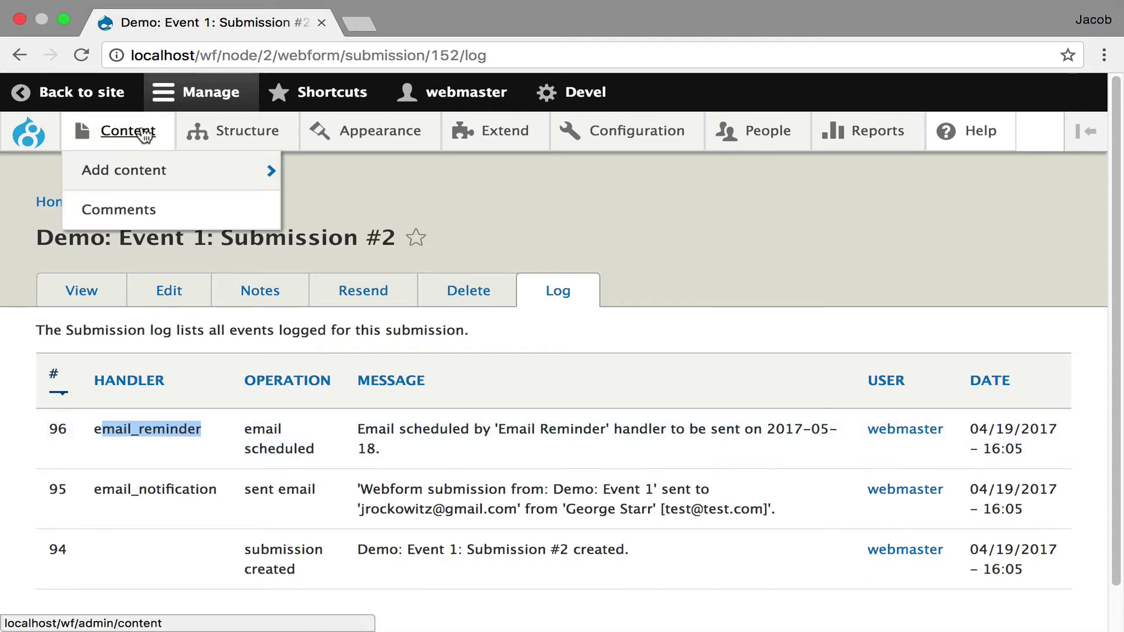
mouse_move(234, 131)
left_click(269, 525)
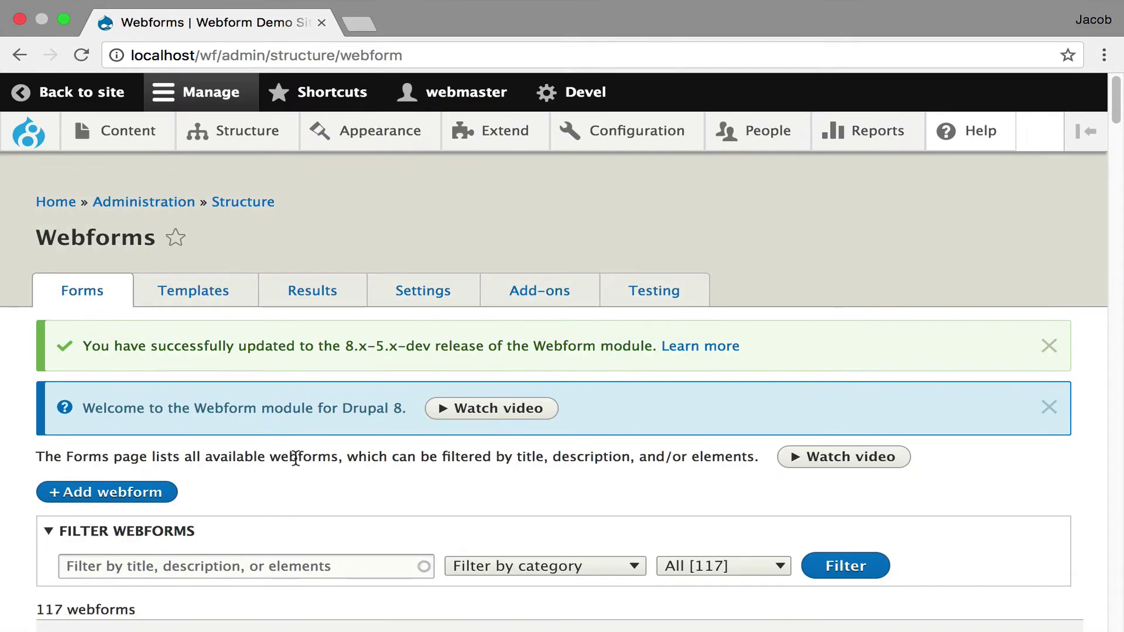
scroll(295, 460, "down", 5)
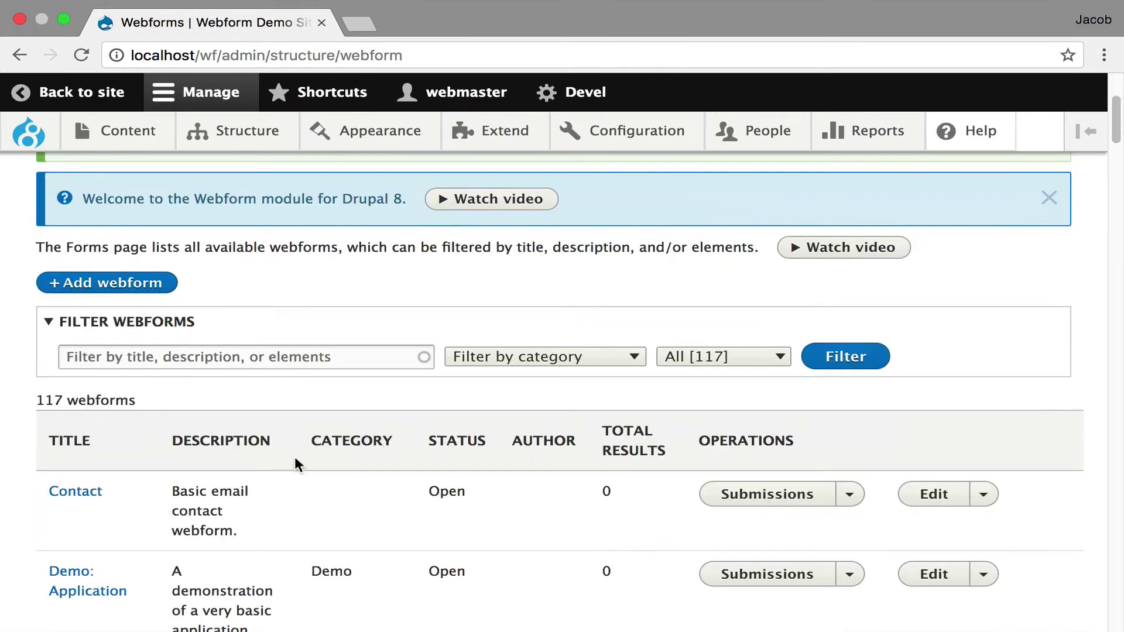
scroll(296, 460, "down", 3)
scroll(296, 461, "down", 3)
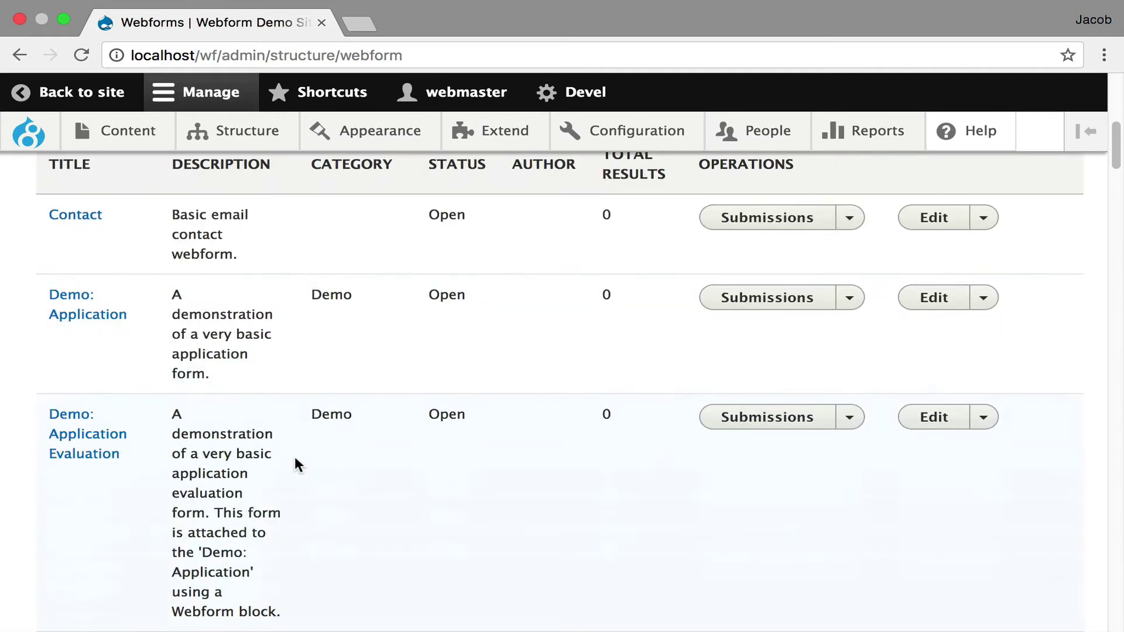
scroll(296, 461, "down", 3)
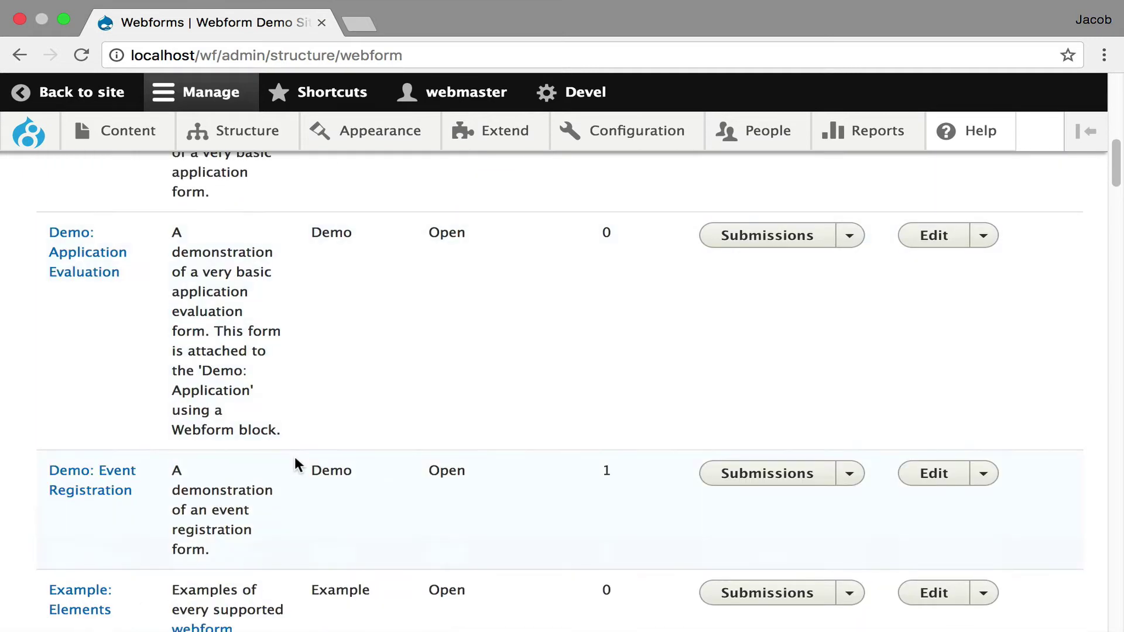
left_click(125, 474)
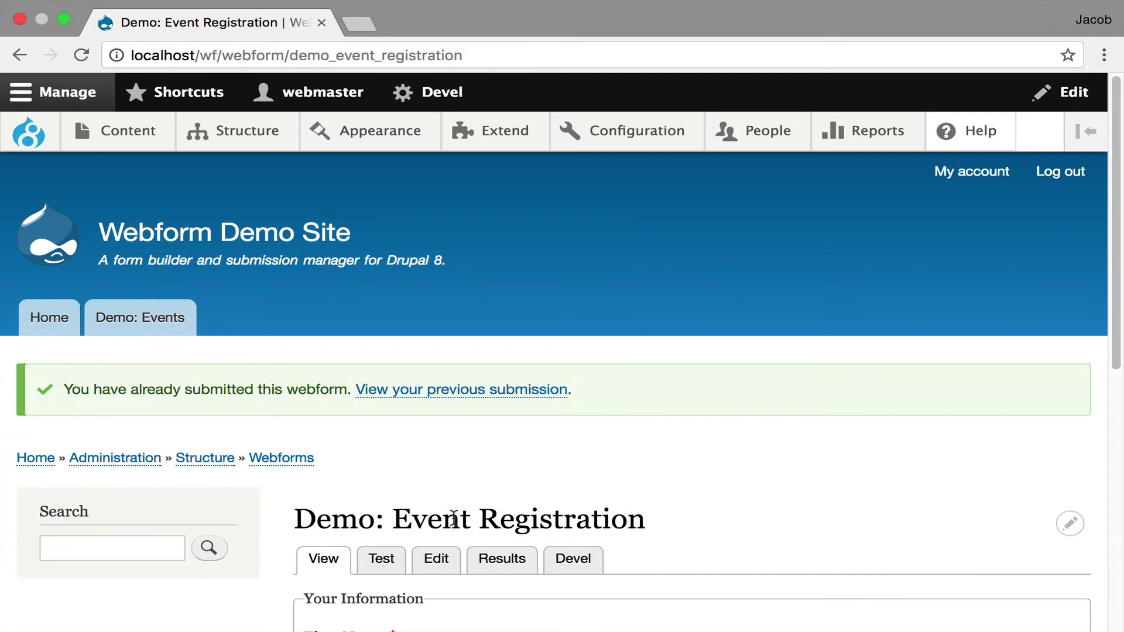
Step: Open the webform's Emails / Handlers and expand Scheduled Email Status (1) for Email Reminder
left_click(436, 557)
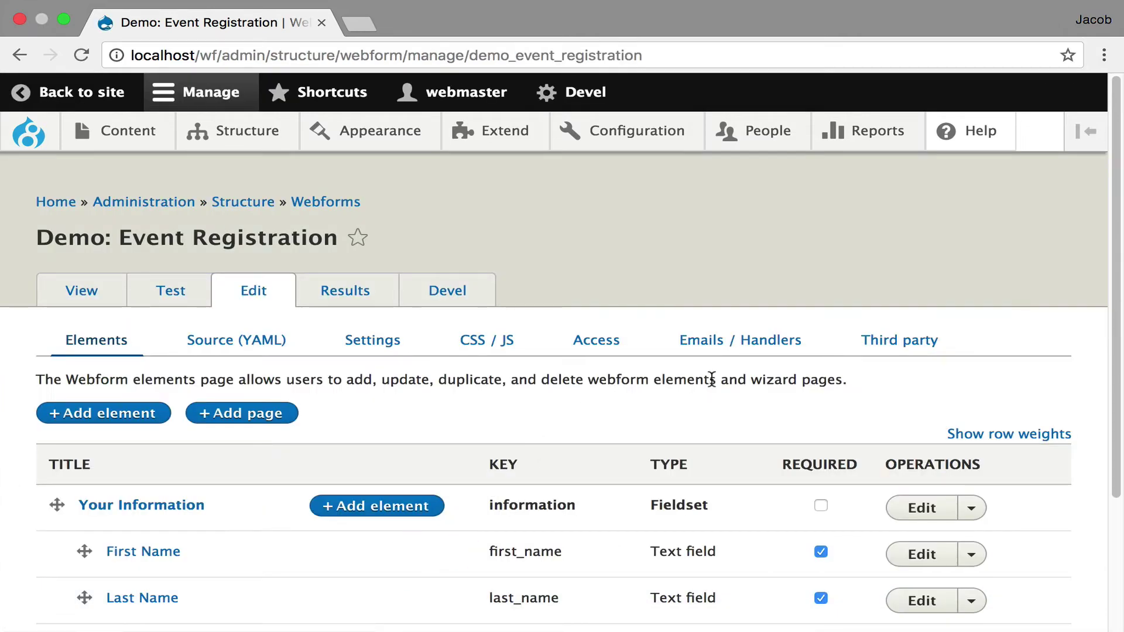
left_click(739, 345)
scroll(529, 423, "down", 5)
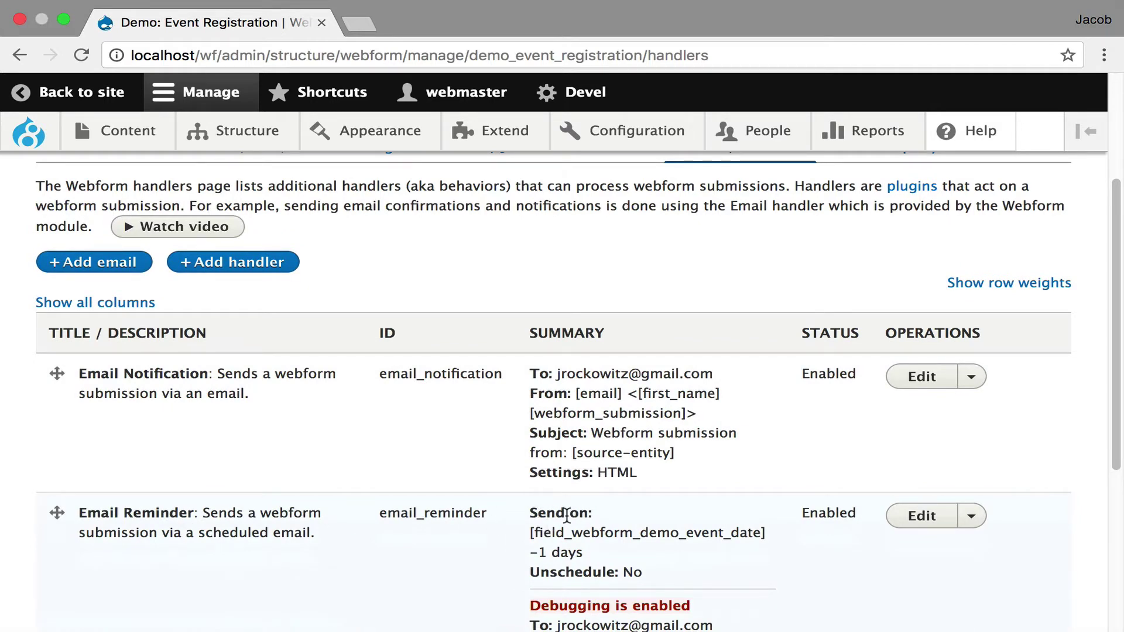
scroll(567, 515, "down", 2)
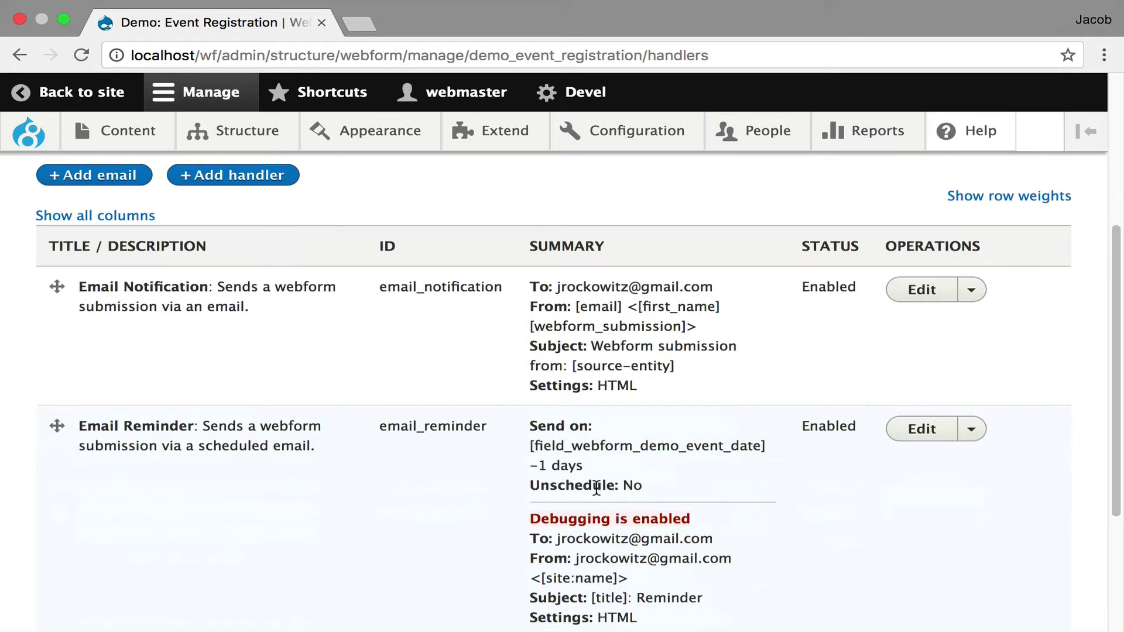
scroll(585, 492, "down", 5)
left_click(606, 487)
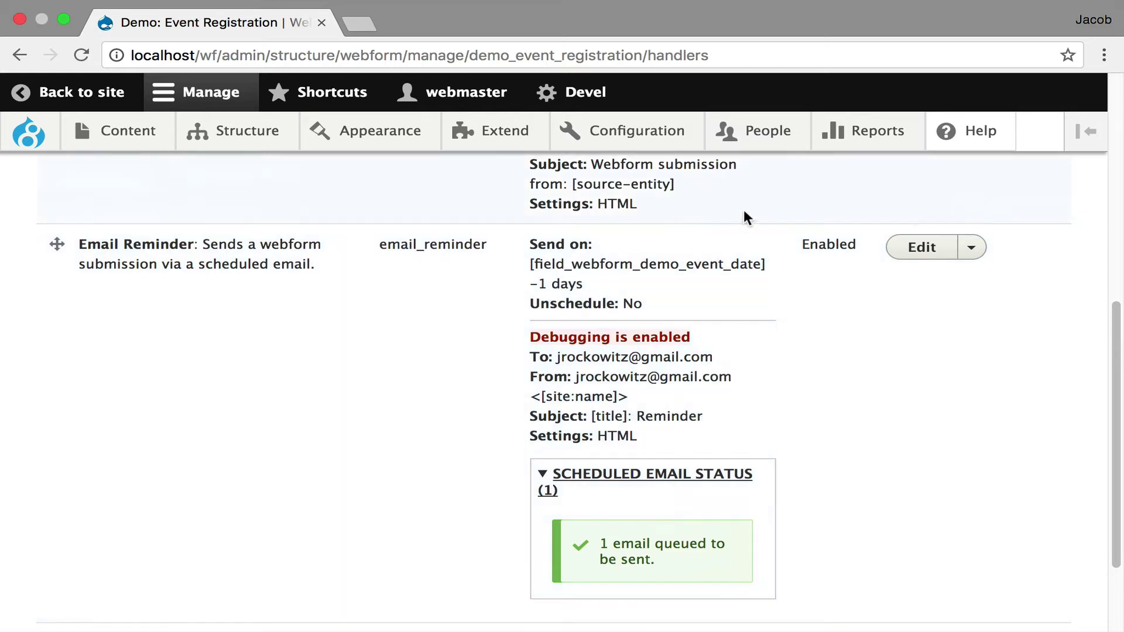
Step: Open the Email Reminder handler settings and check the 'Send email on' choices
left_click(913, 246)
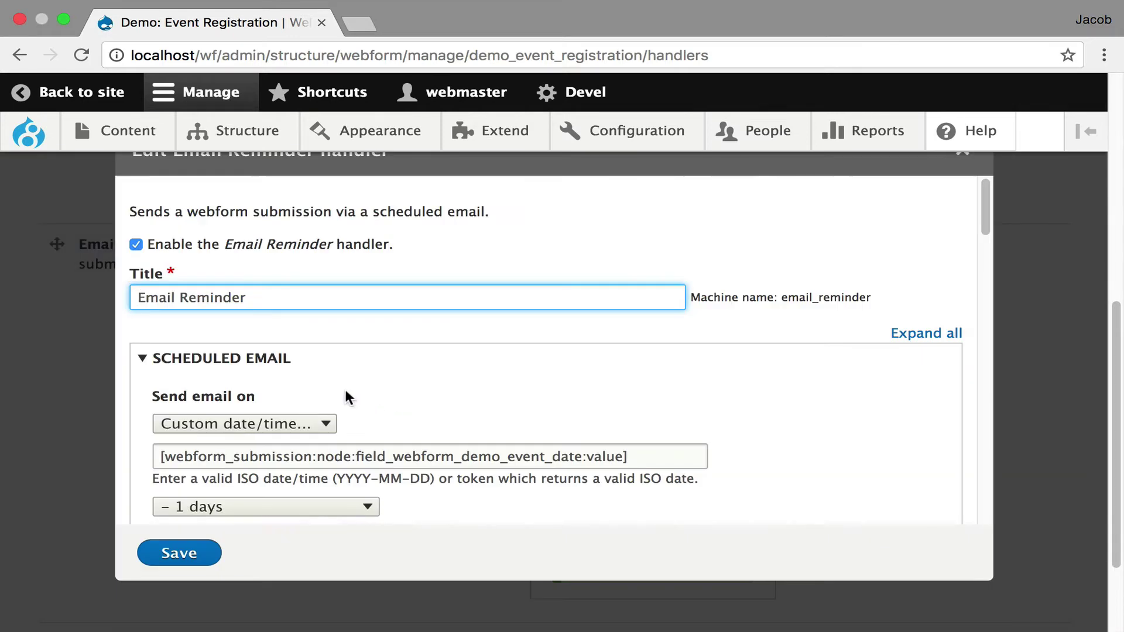
left_click(315, 424)
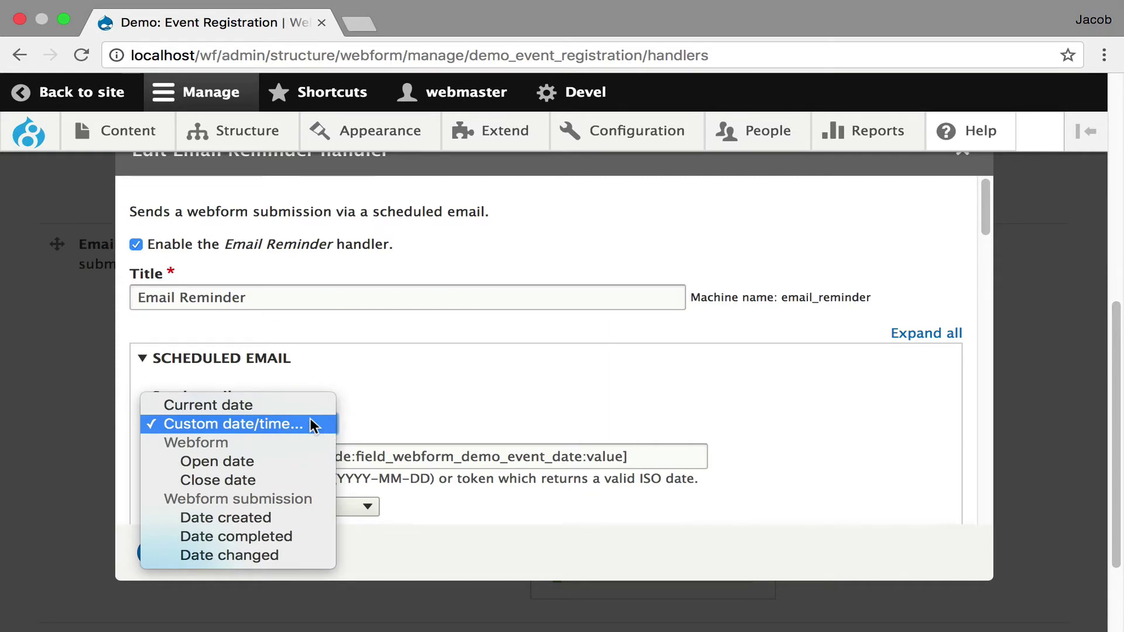
left_click(501, 400)
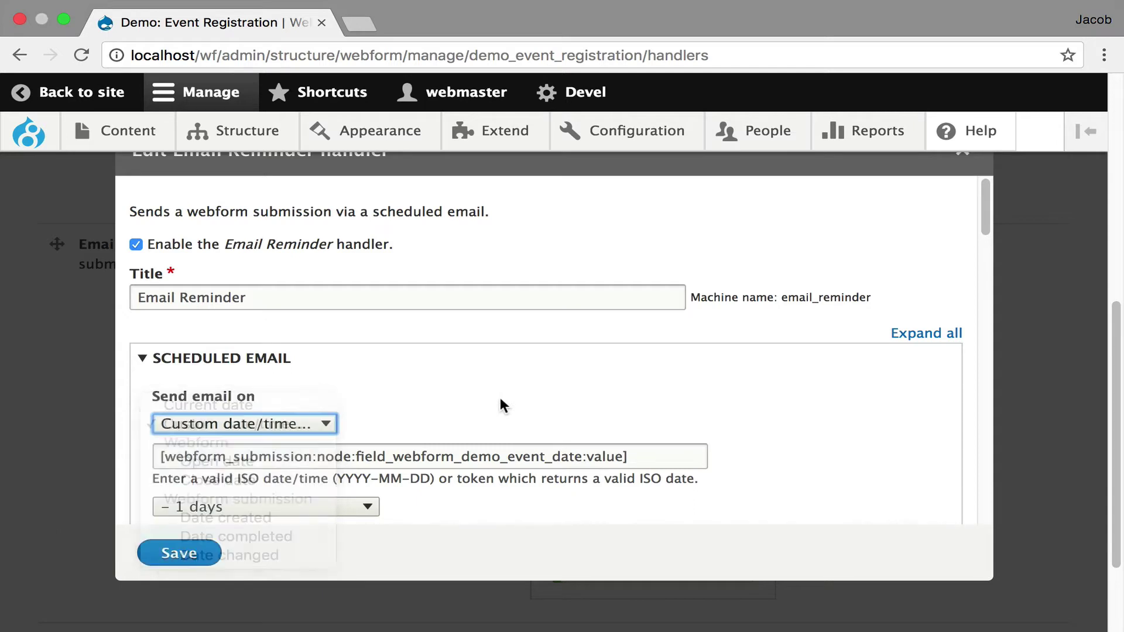
Step: Highlight the event date token and confirm the '- 1 days' send offset
left_click_drag(629, 456, 125, 456)
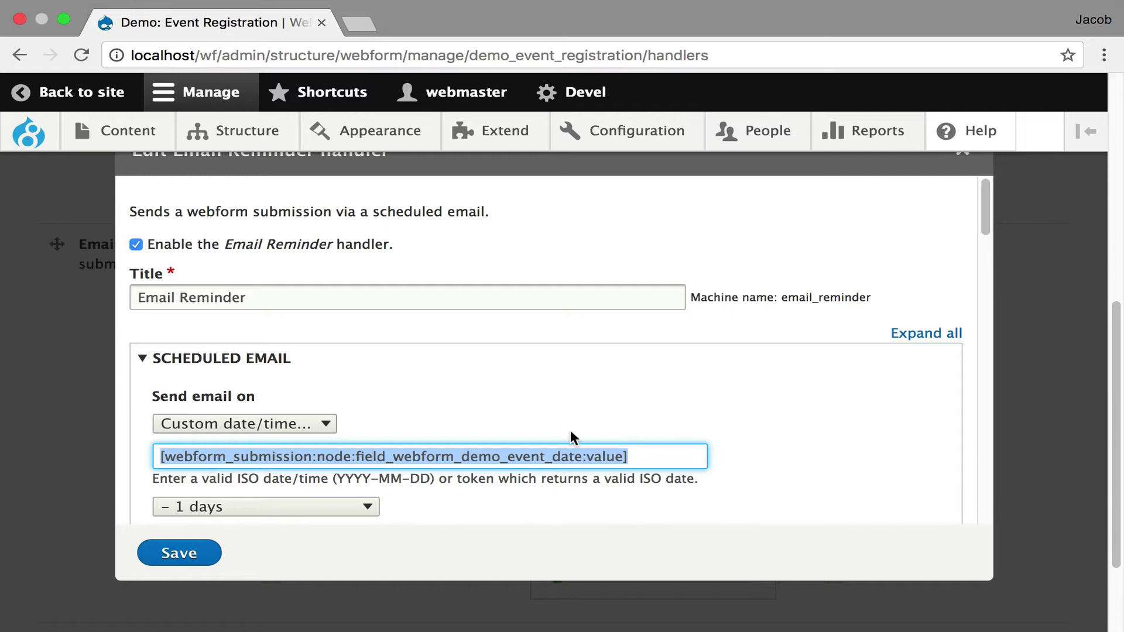
scroll(582, 444, "down", 1)
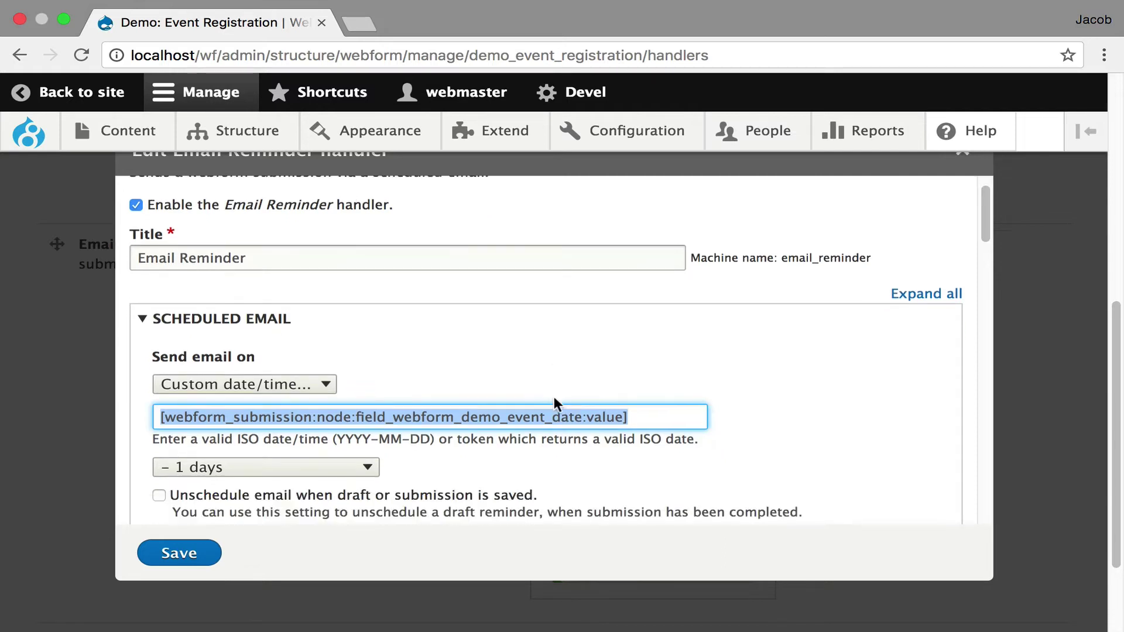
left_click(317, 466)
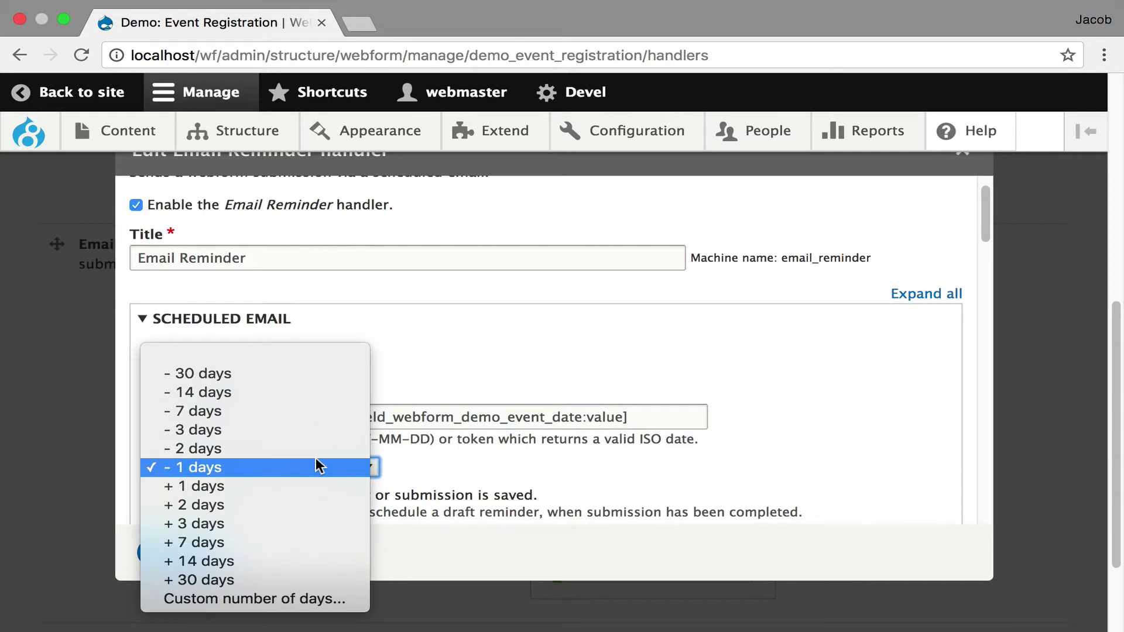
left_click(597, 481)
scroll(530, 445, "down", 2)
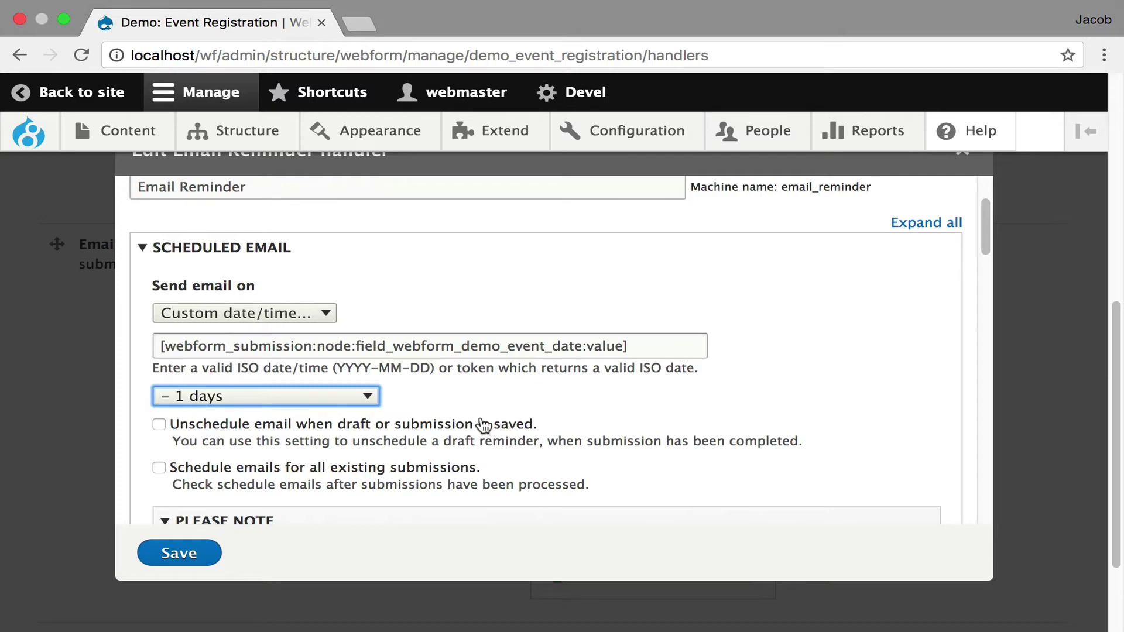
scroll(410, 393, "down", 10)
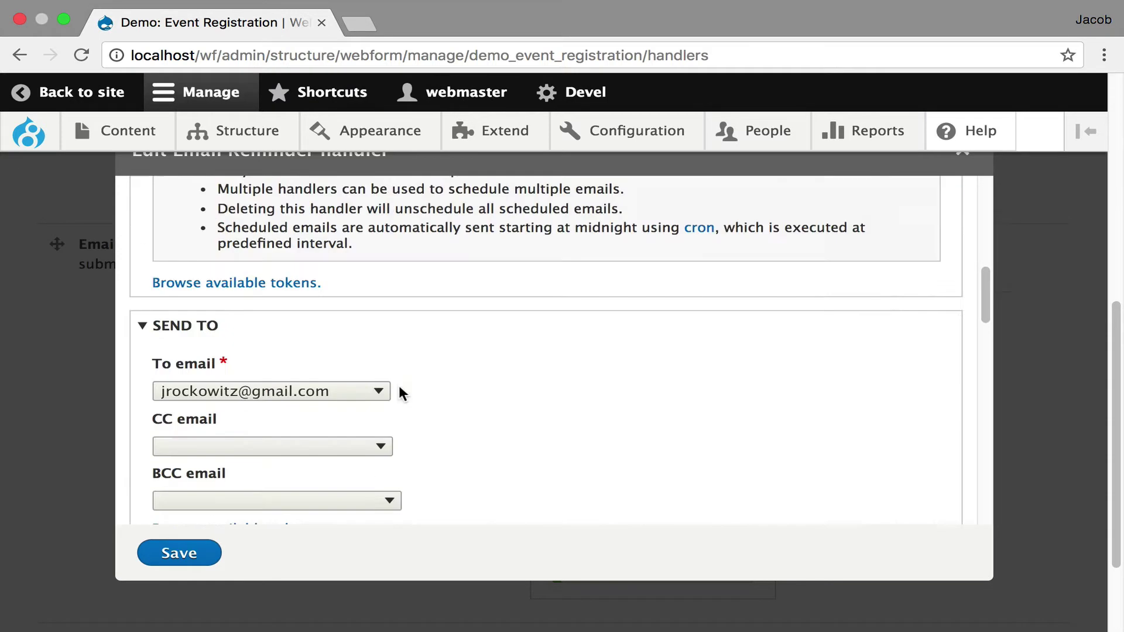
scroll(398, 389, "down", 3)
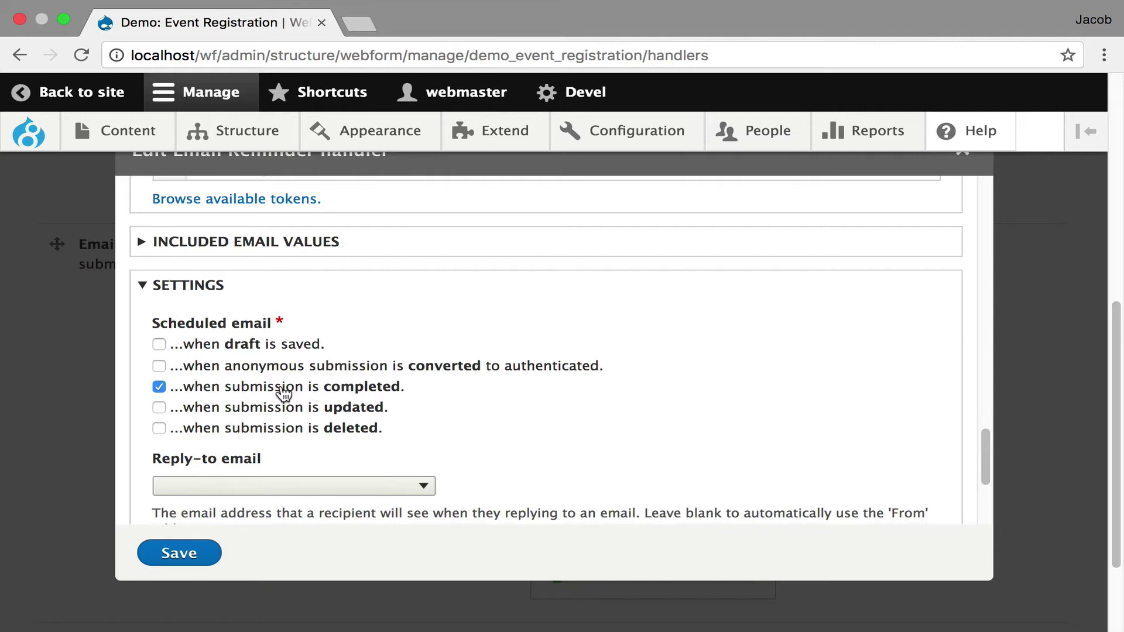
scroll(283, 391, "up", 2)
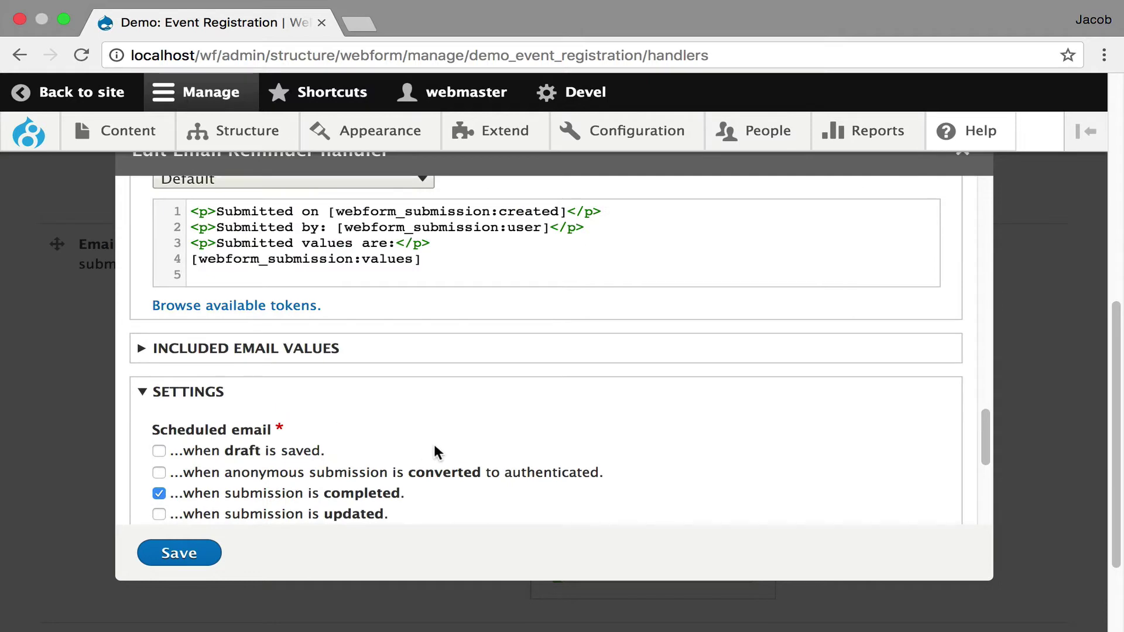
scroll(435, 436, "up", 8)
scroll(436, 436, "up", 10)
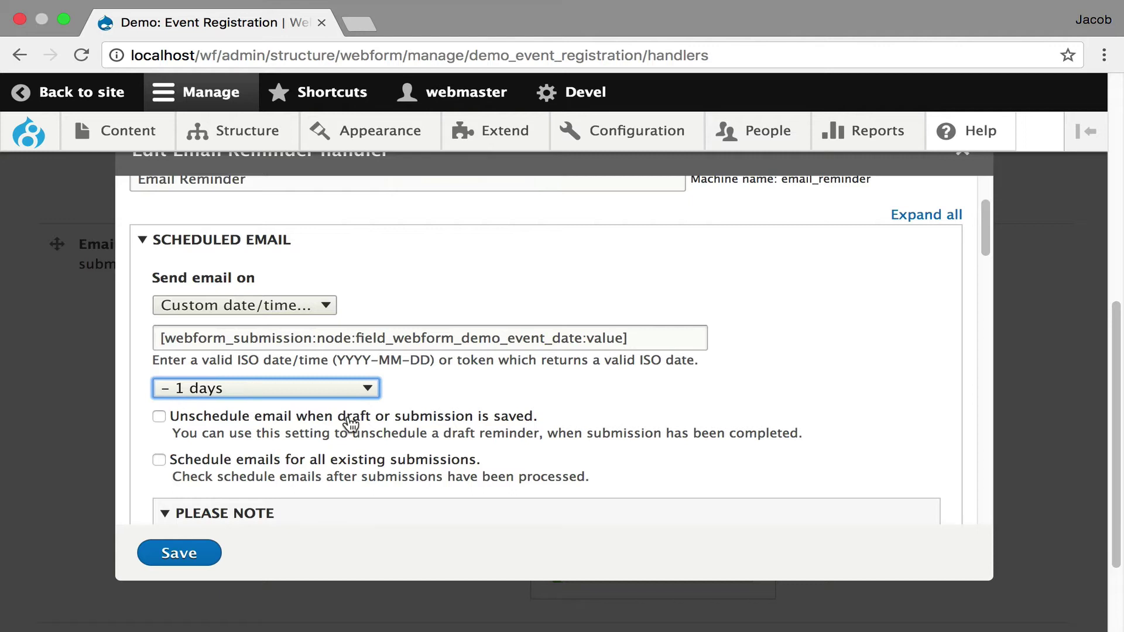
Step: Tick 'Schedule emails for all existing submissions' and read the rescheduling warning
left_click(355, 470)
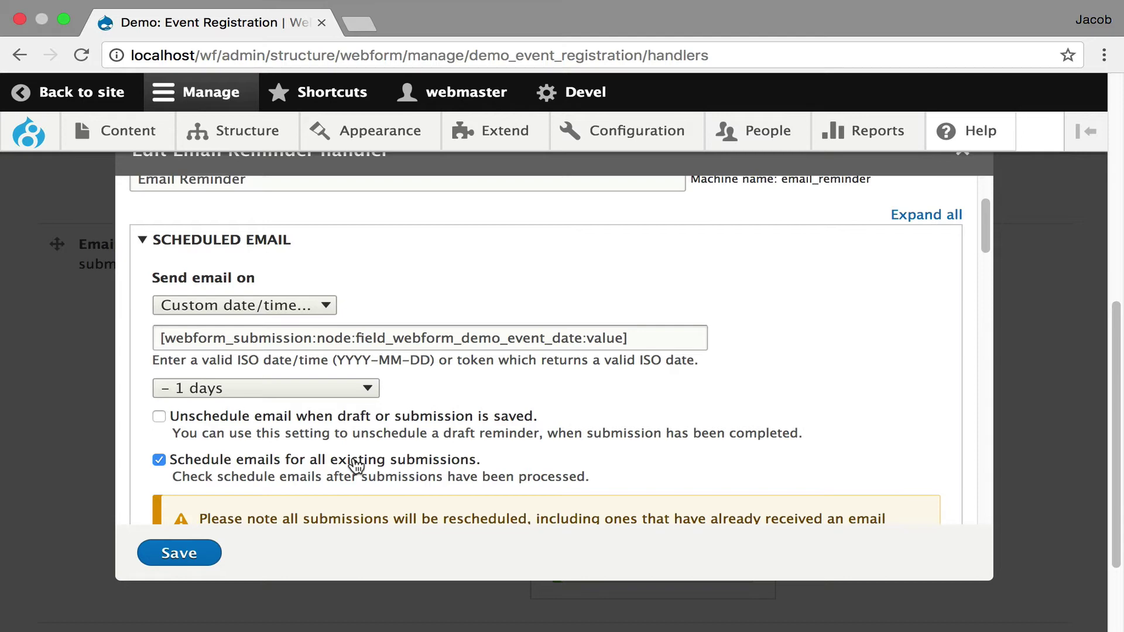
scroll(355, 466, "down", 3)
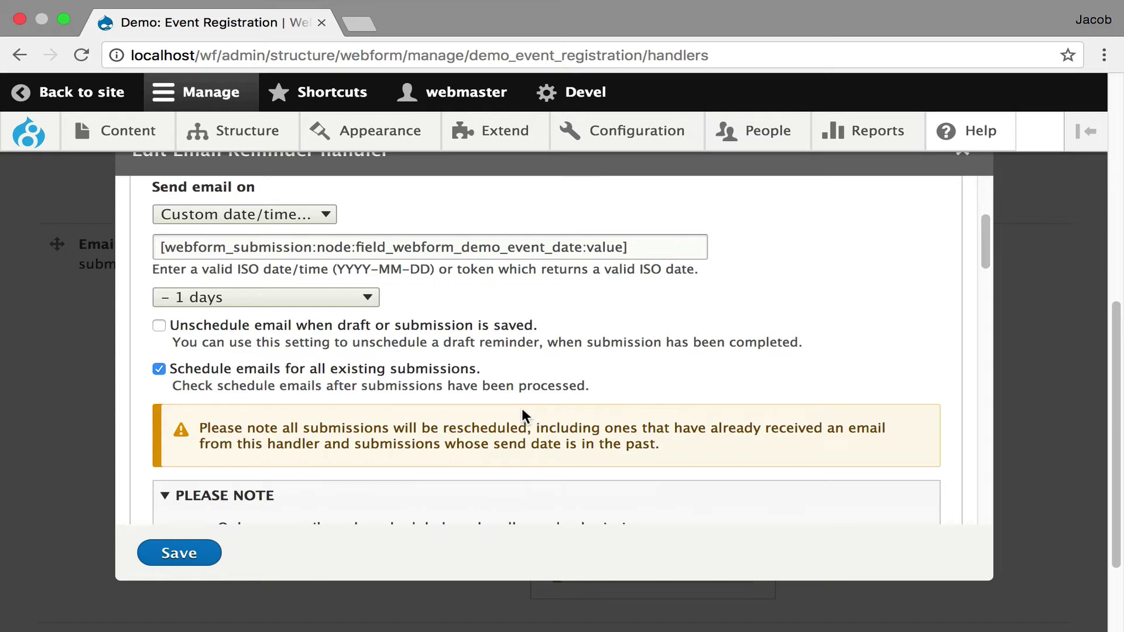
scroll(496, 356, "down", 5)
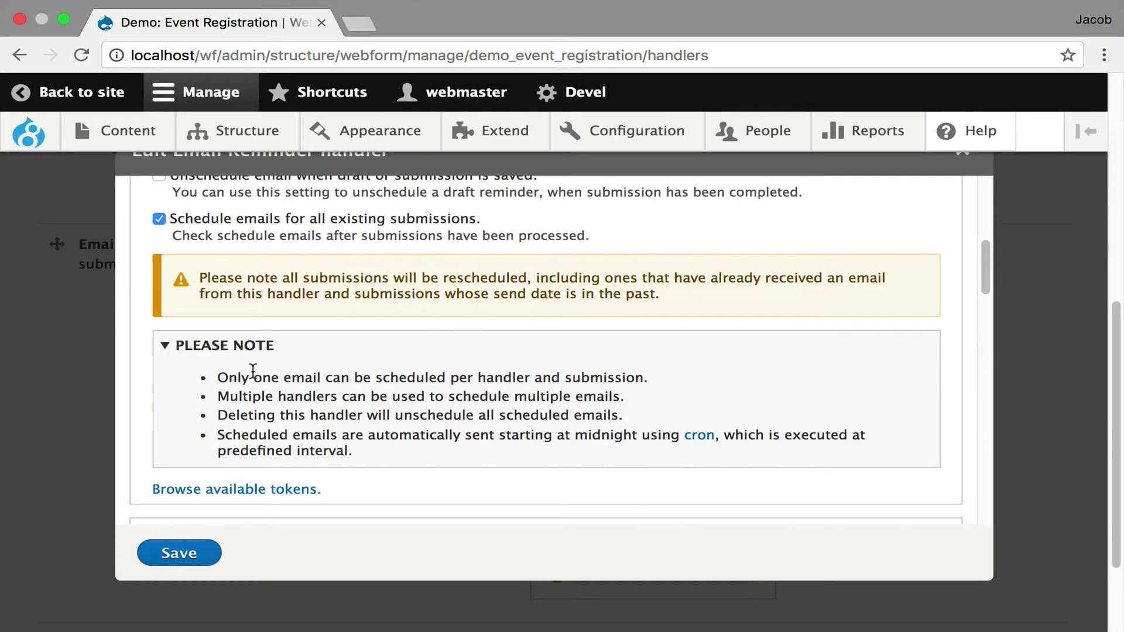
Step: Highlight the PLEASE NOTE scheduling notes and re-expand the Scheduled Email section
left_click_drag(253, 378, 465, 436)
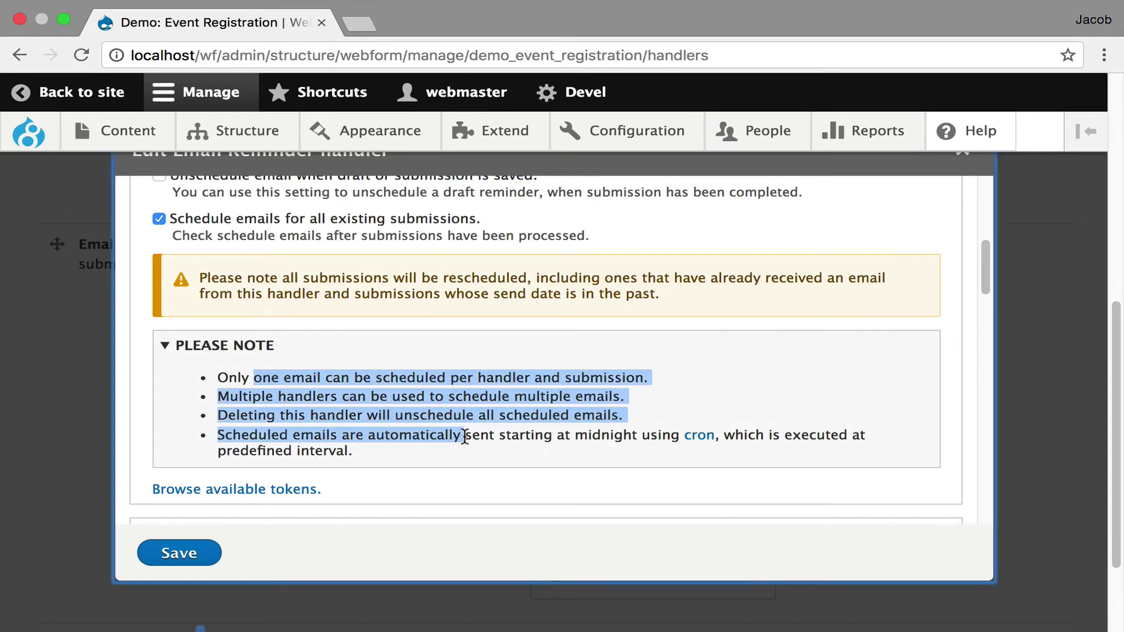
scroll(462, 438, "down", 2)
scroll(429, 433, "down", 2)
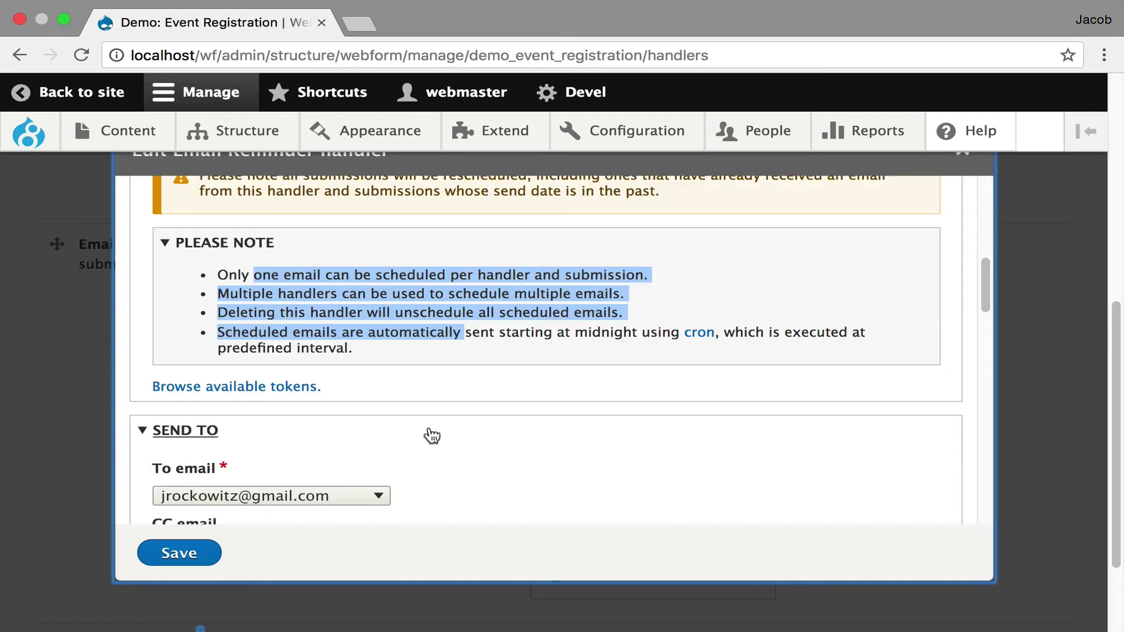
scroll(402, 411, "up", 10)
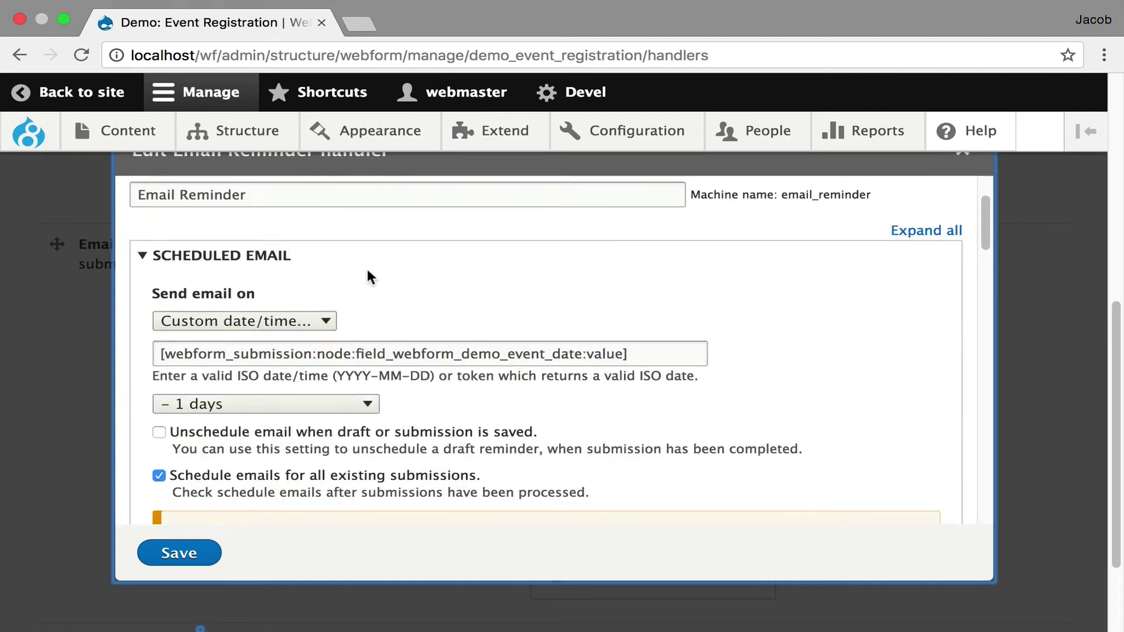
left_click(381, 257)
left_click(394, 258)
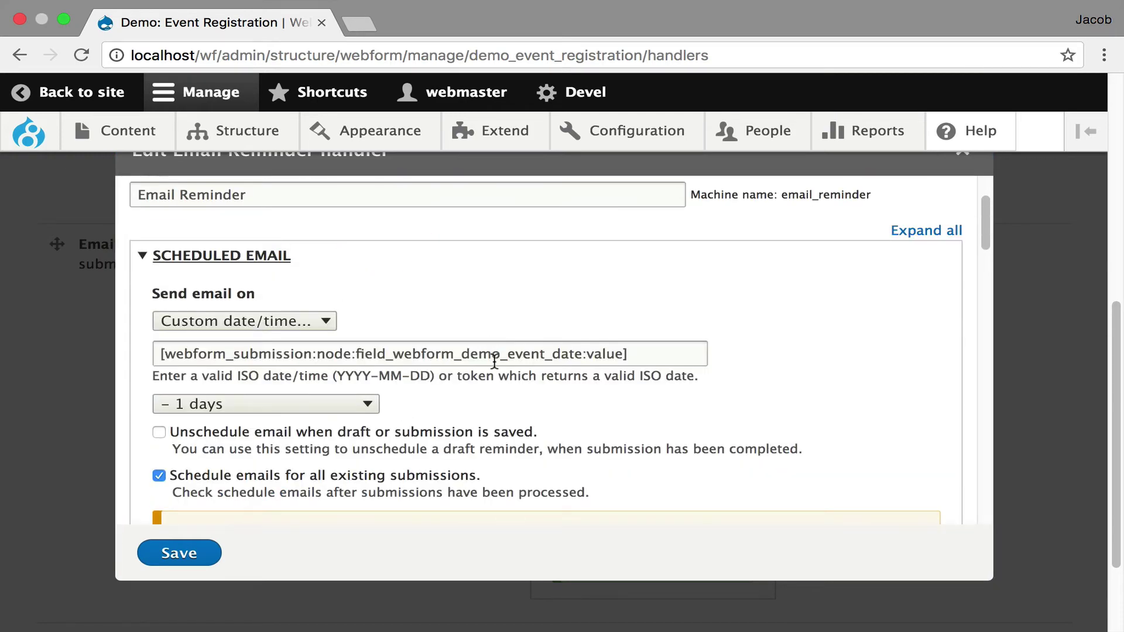
Step: Review the remaining handler settings and save the Email Reminder handler
scroll(473, 367, "down", 10)
scroll(472, 367, "down", 7)
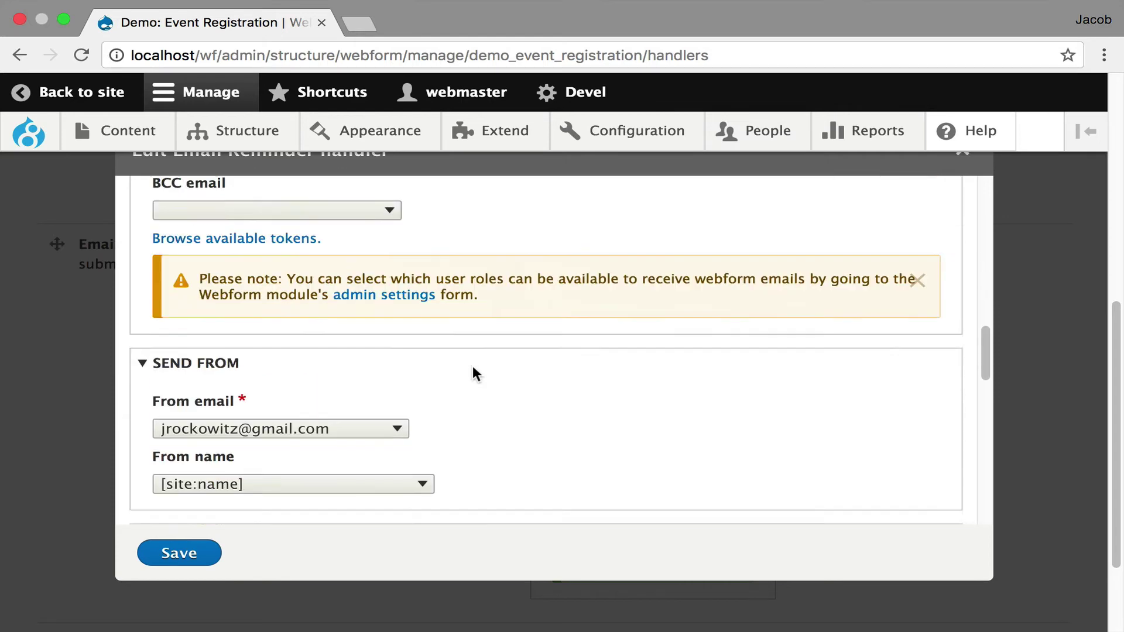
scroll(472, 372, "down", 5)
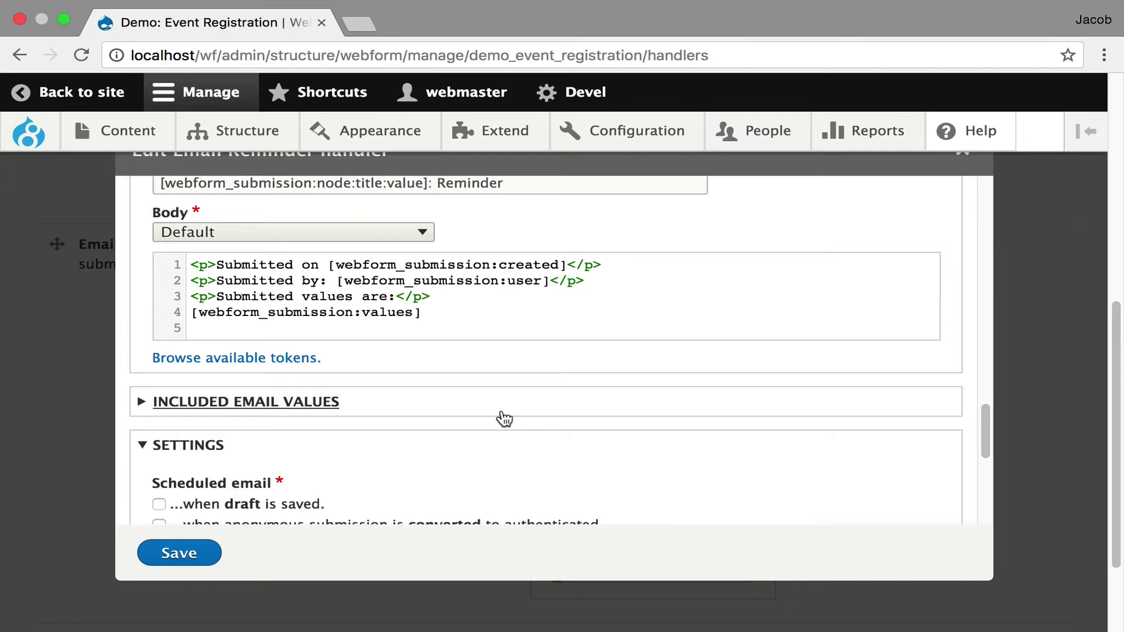
scroll(501, 363, "down", 5)
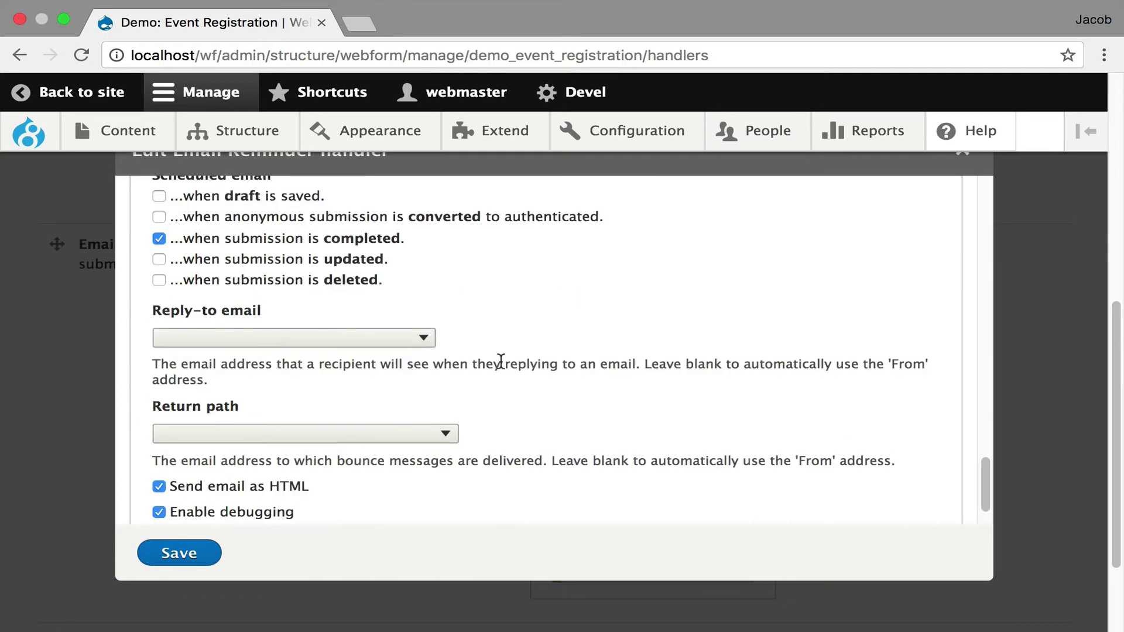
scroll(501, 361, "down", 1)
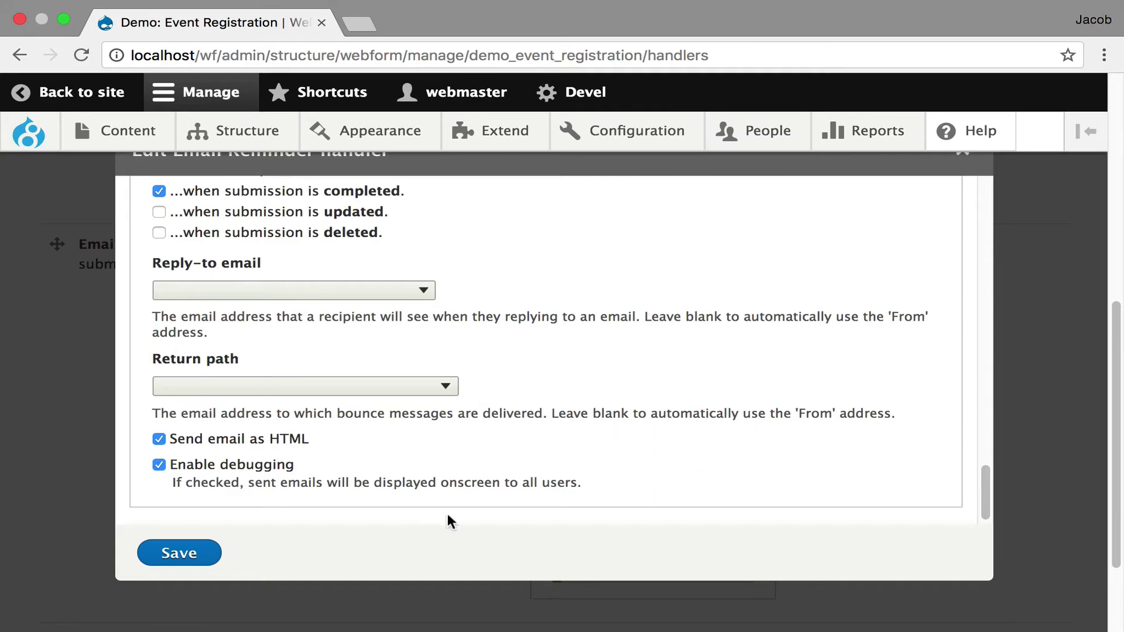
left_click(182, 555)
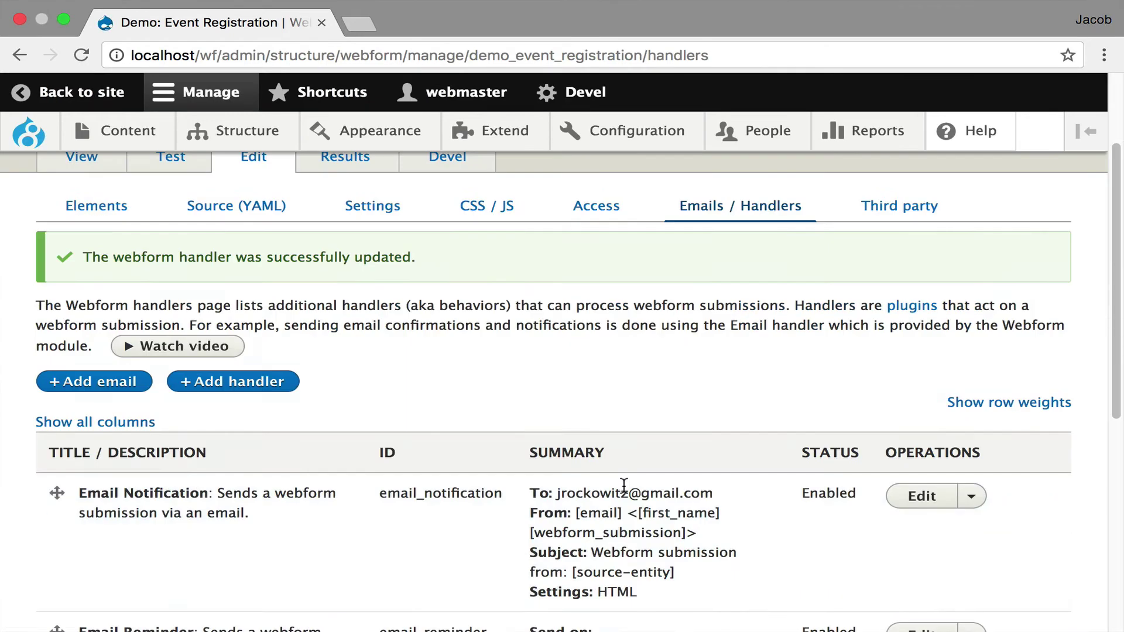
Step: Run the Email Reminder cron task from its scheduled email status, leaving 1 scheduled, 0 sent
scroll(622, 483, "down", 5)
left_click(649, 543)
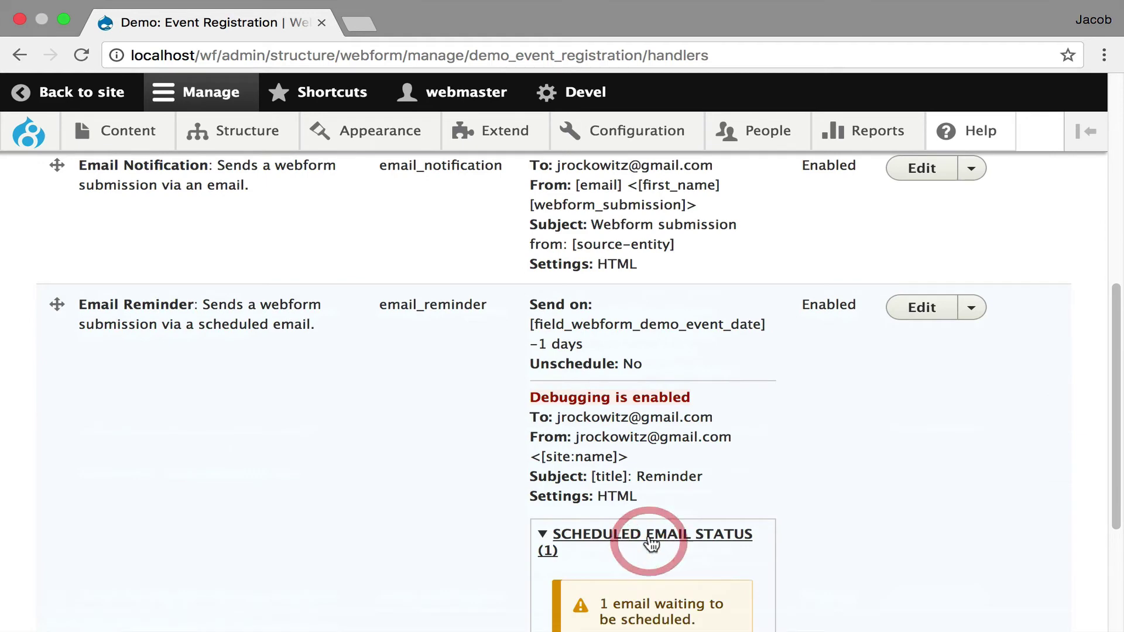
scroll(649, 543, "down", 2)
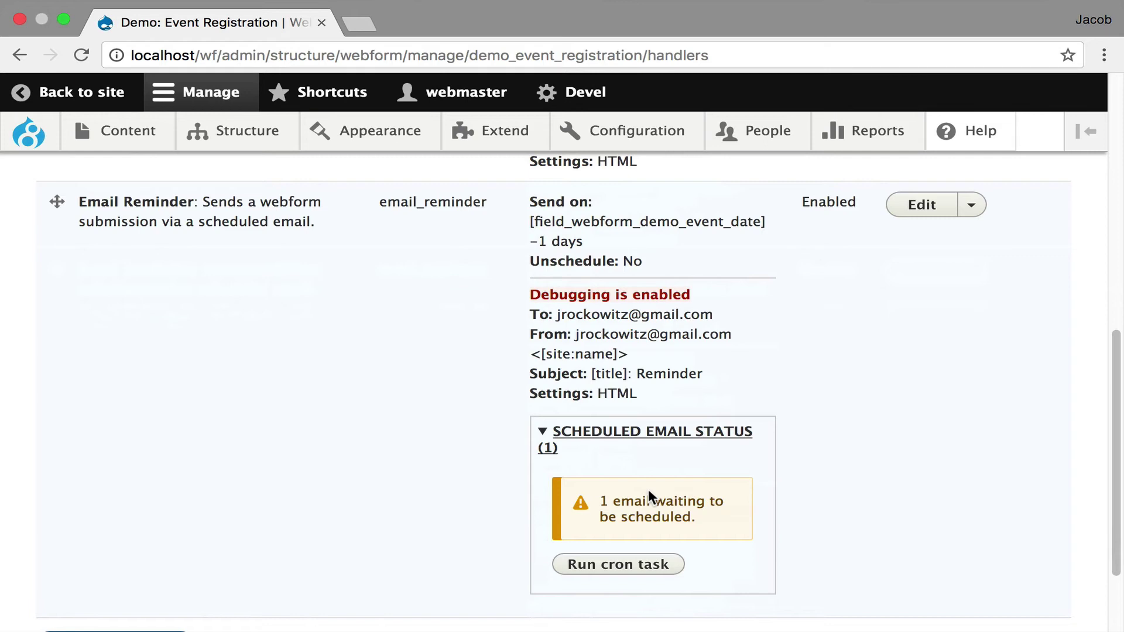
left_click(638, 563)
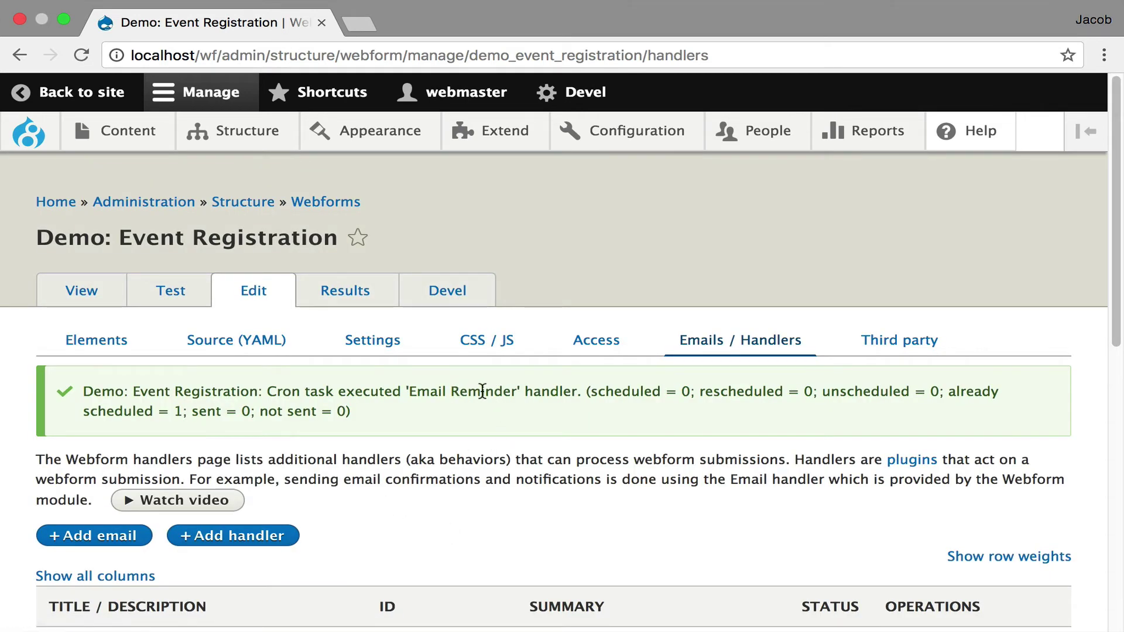
mouse_move(511, 391)
left_mouse_down()
mouse_move(201, 391)
mouse_move(166, 409)
mouse_move(186, 411)
left_mouse_up()
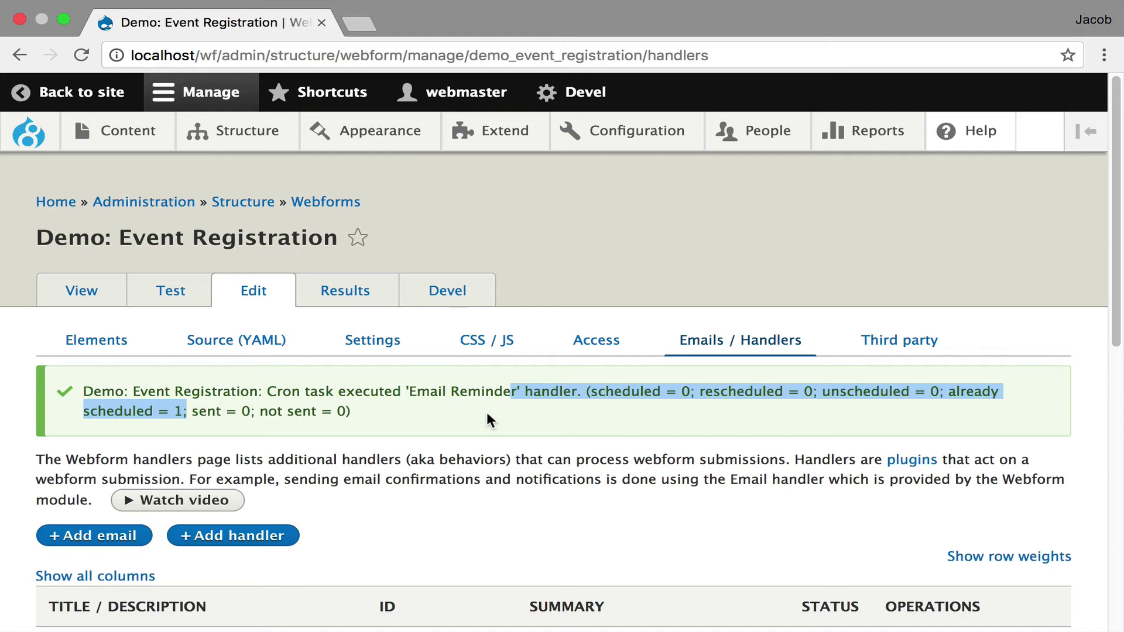
scroll(487, 412, "down", 10)
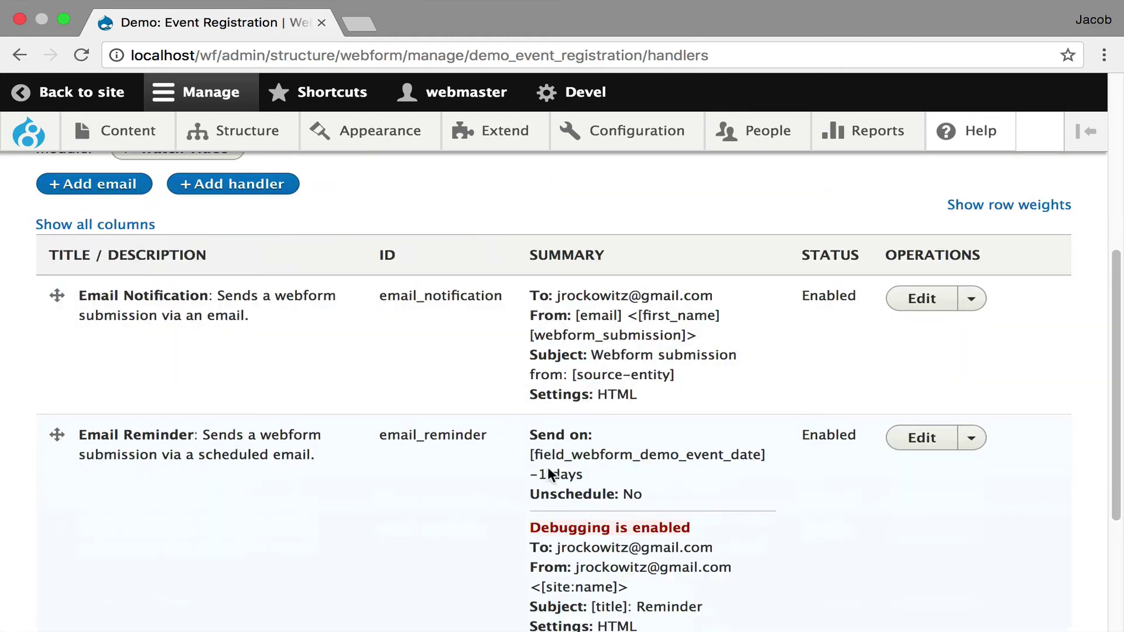
left_click(657, 537)
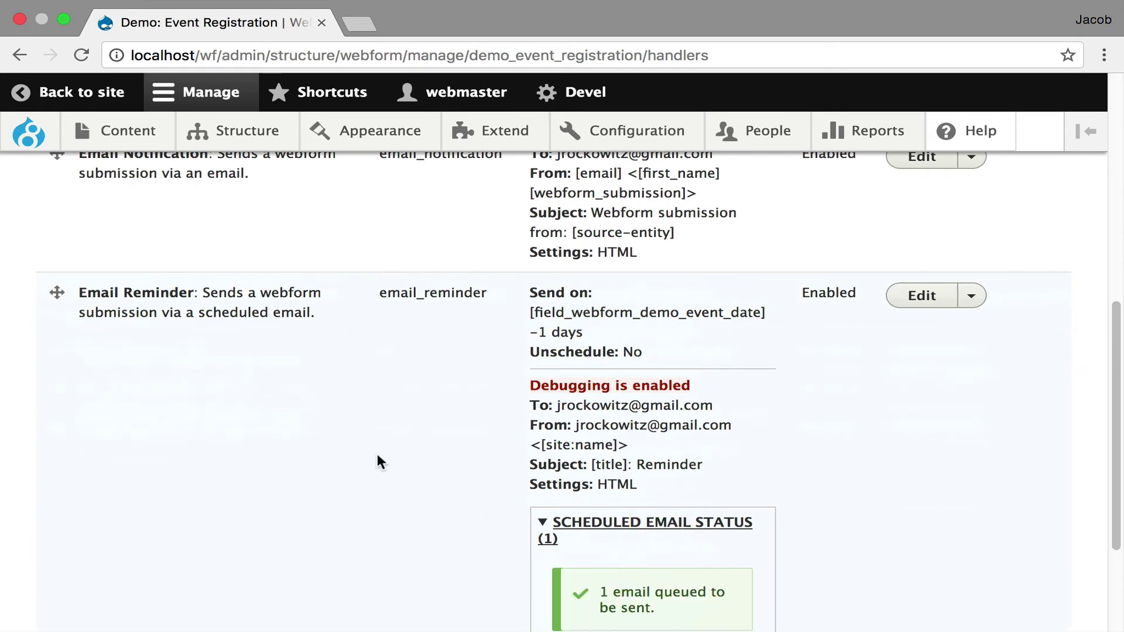
key("Home")
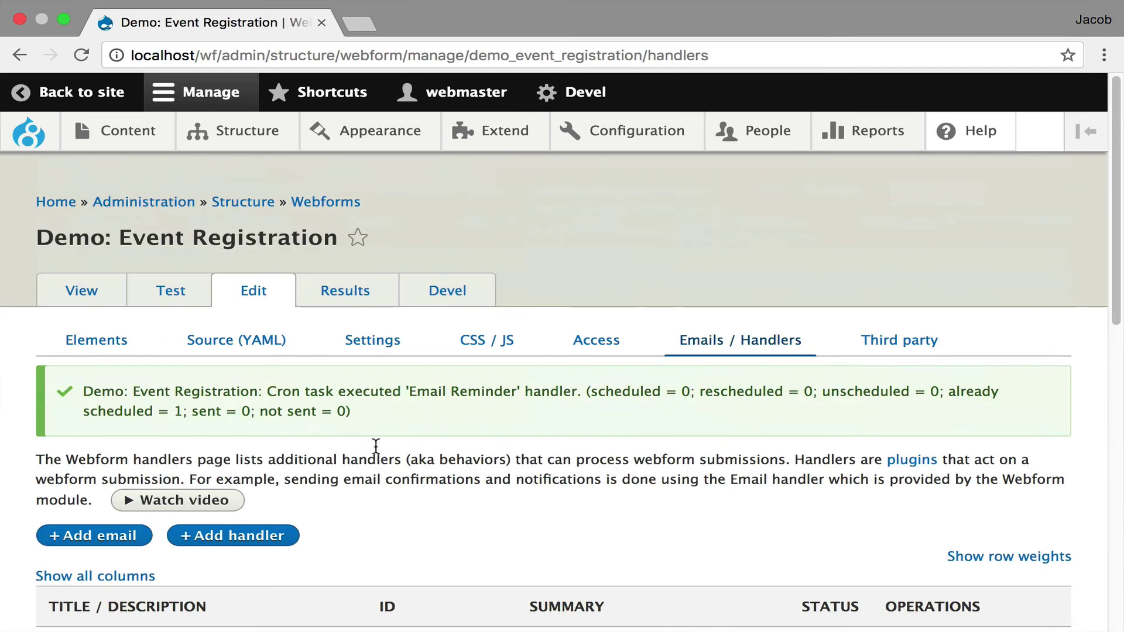
Step: Filter the webforms list for 'schedul' and open the Test scheduled email form
left_click(326, 202)
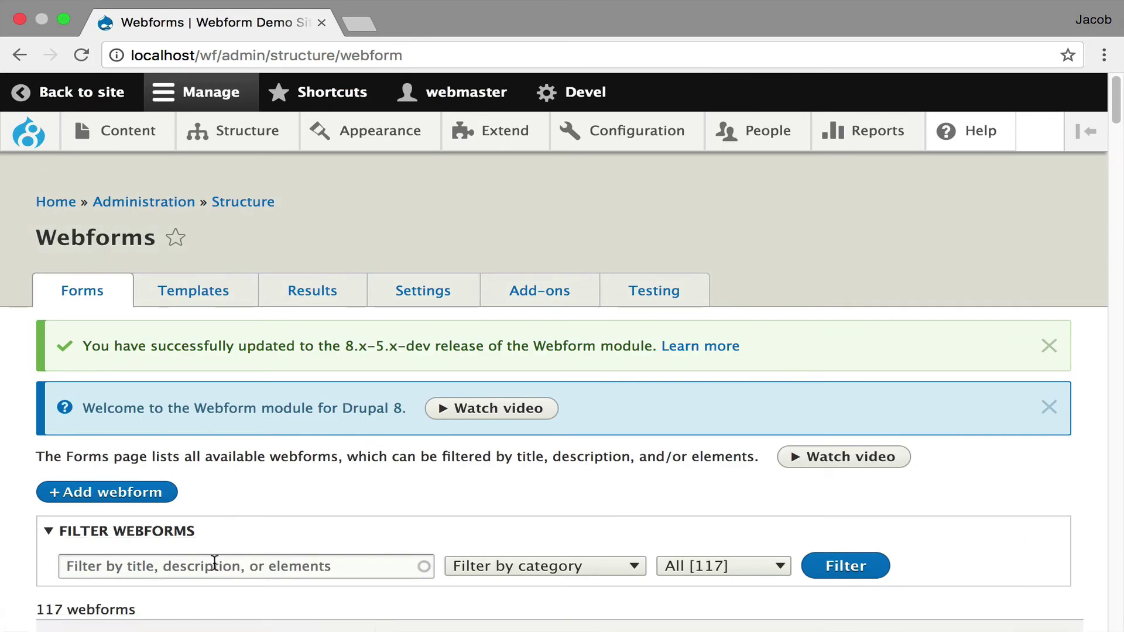
left_click(213, 565)
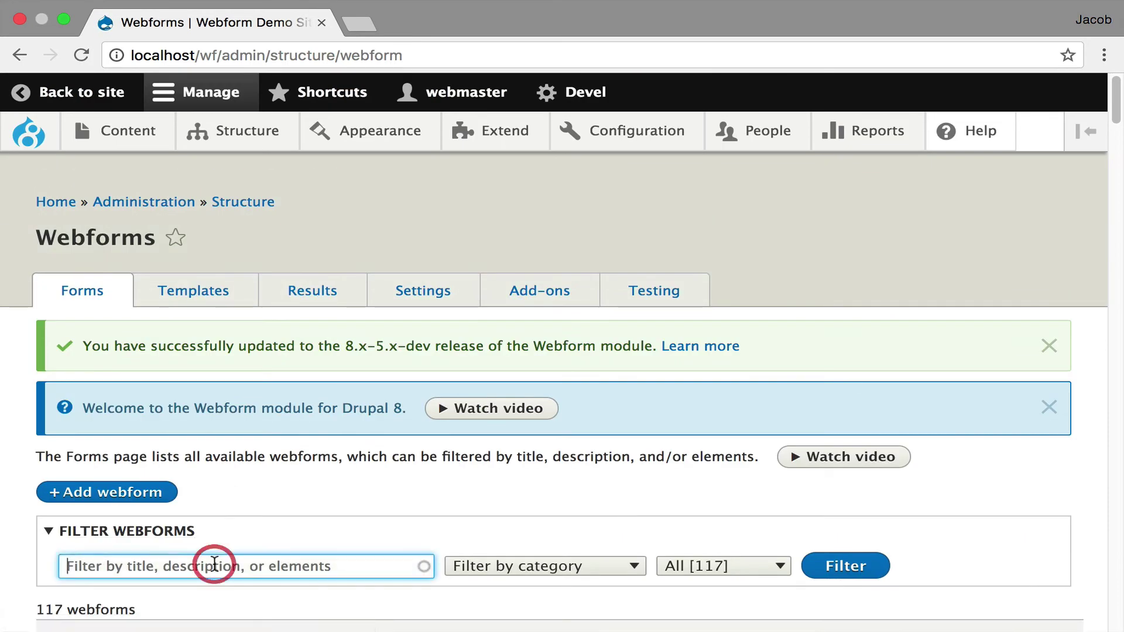
type("schedul")
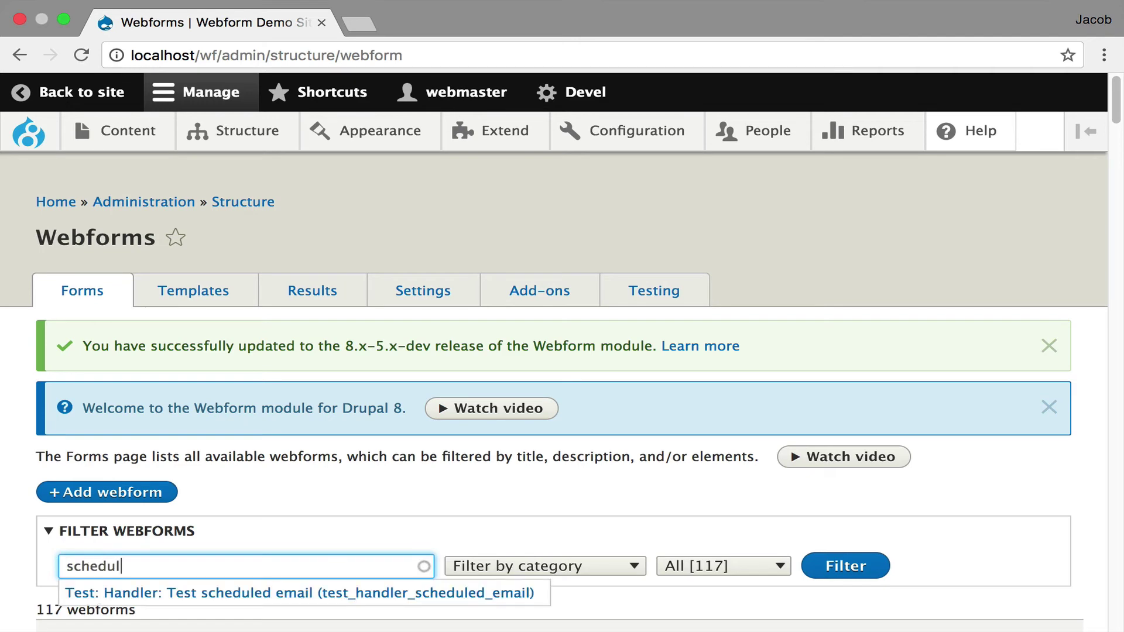
key("Down")
key("Return")
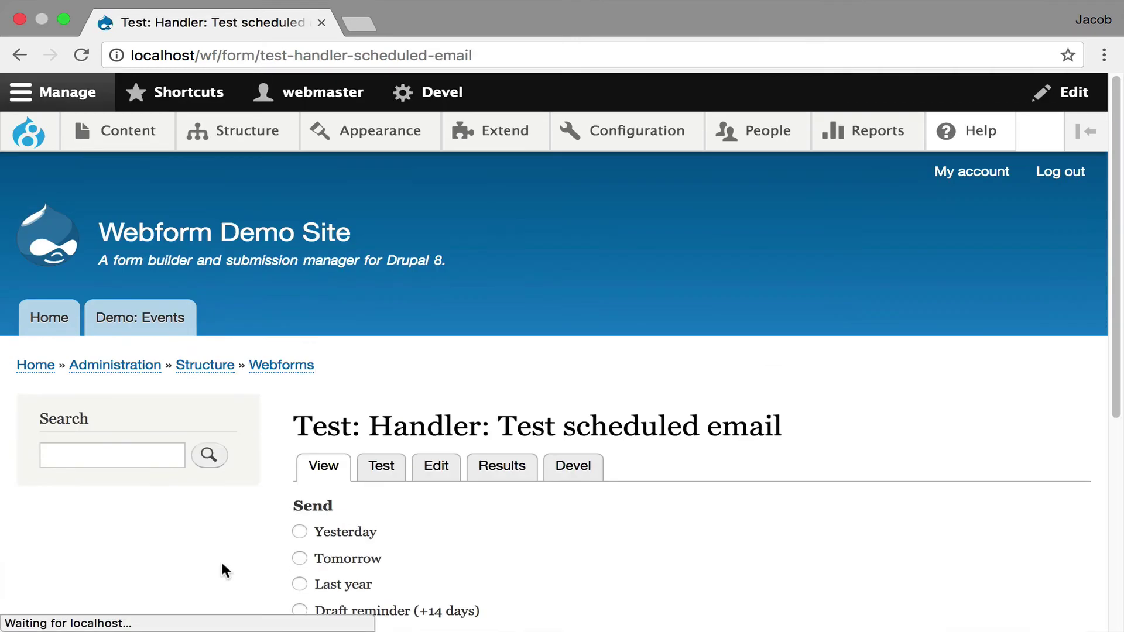
Step: Save a draft and check the Draft reminder debug shows 2017-05-03
scroll(378, 498, "down", 1)
scroll(378, 505, "down", 3)
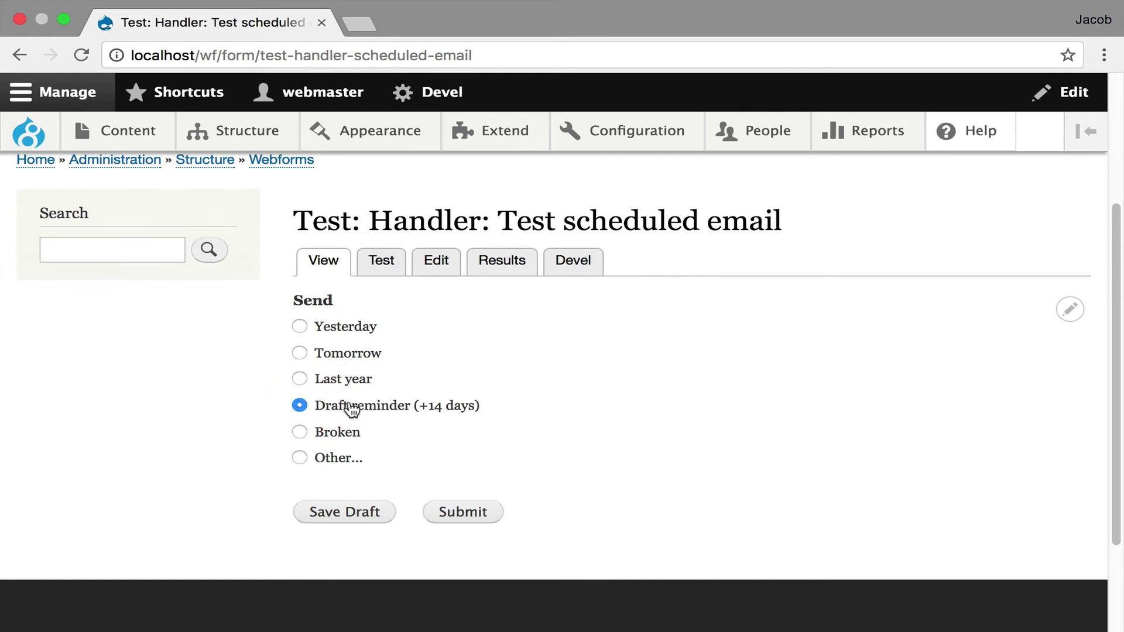
left_click(322, 514)
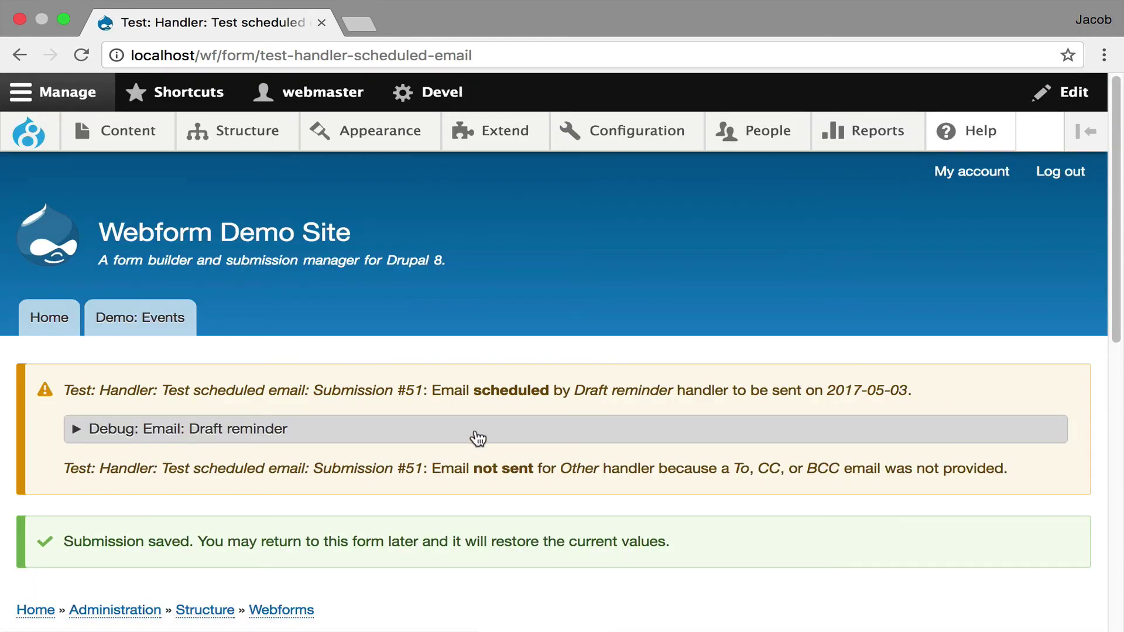
left_click(477, 434)
left_click(477, 434)
scroll(434, 519, "down", 10)
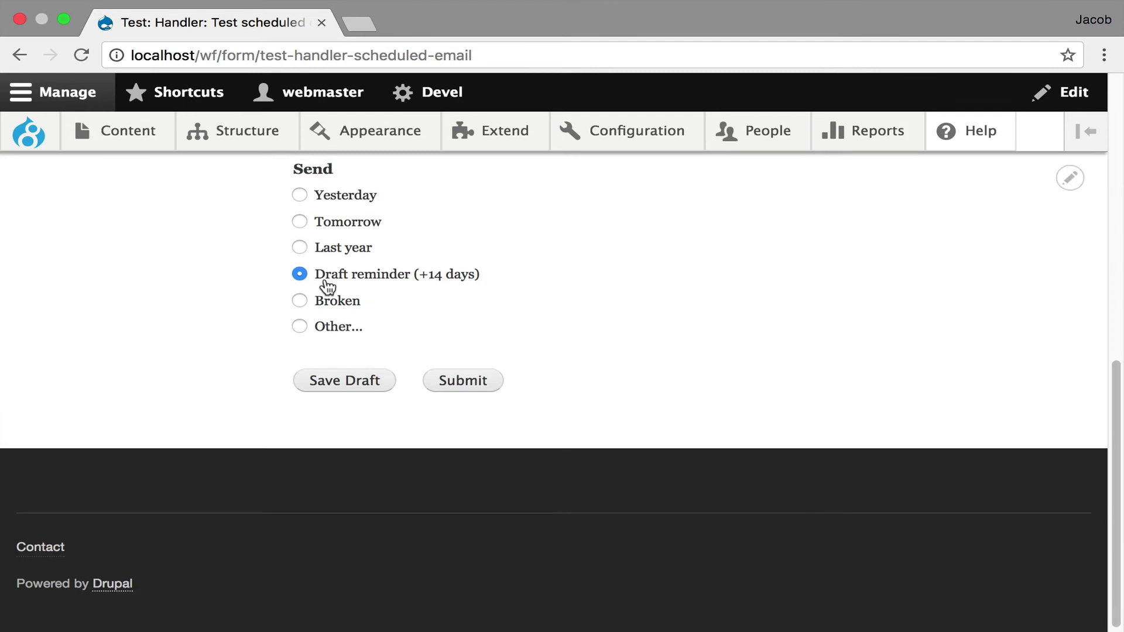
scroll(477, 316, "up", 3)
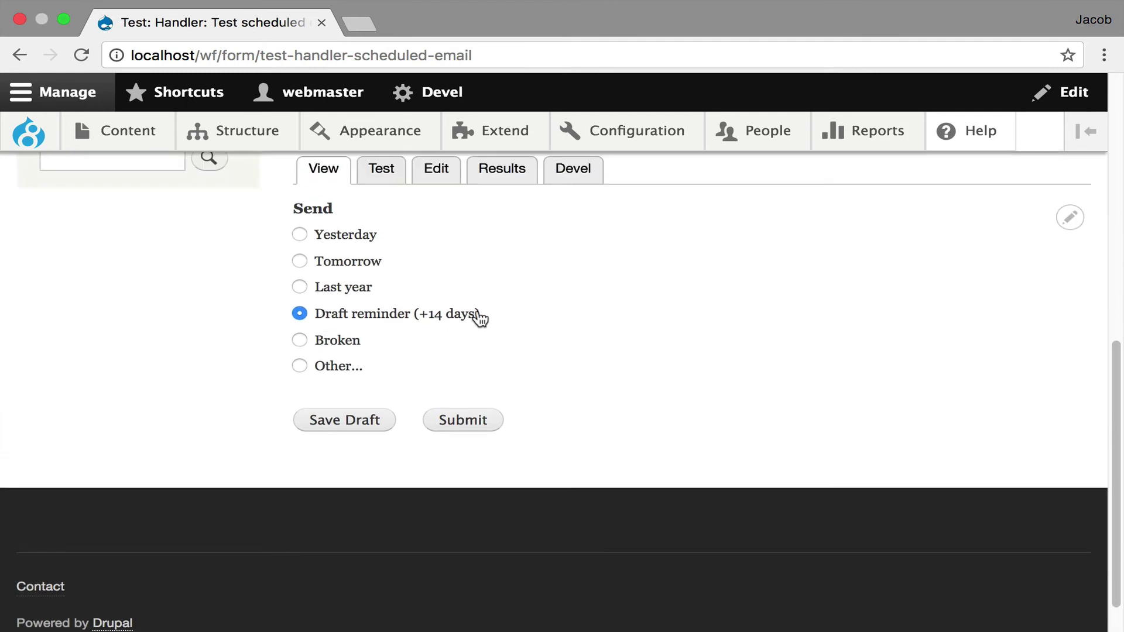
Step: Browse the Yesterday, Tomorrow, Last year, Draft reminder and Broken handlers of Test scheduled email
left_click(453, 205)
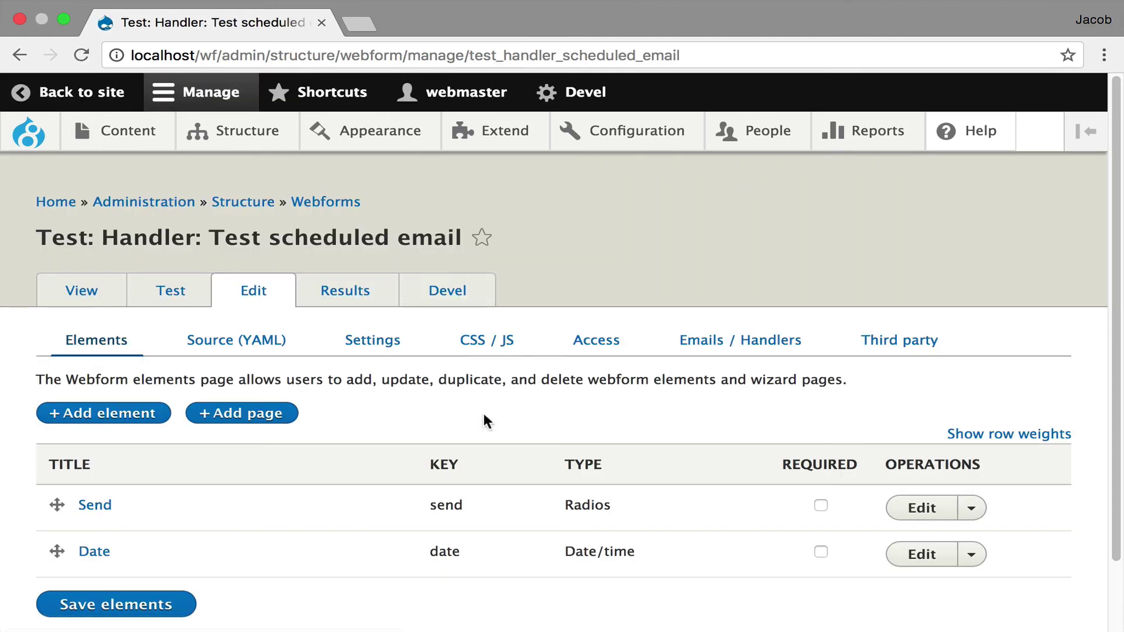
left_click(748, 344)
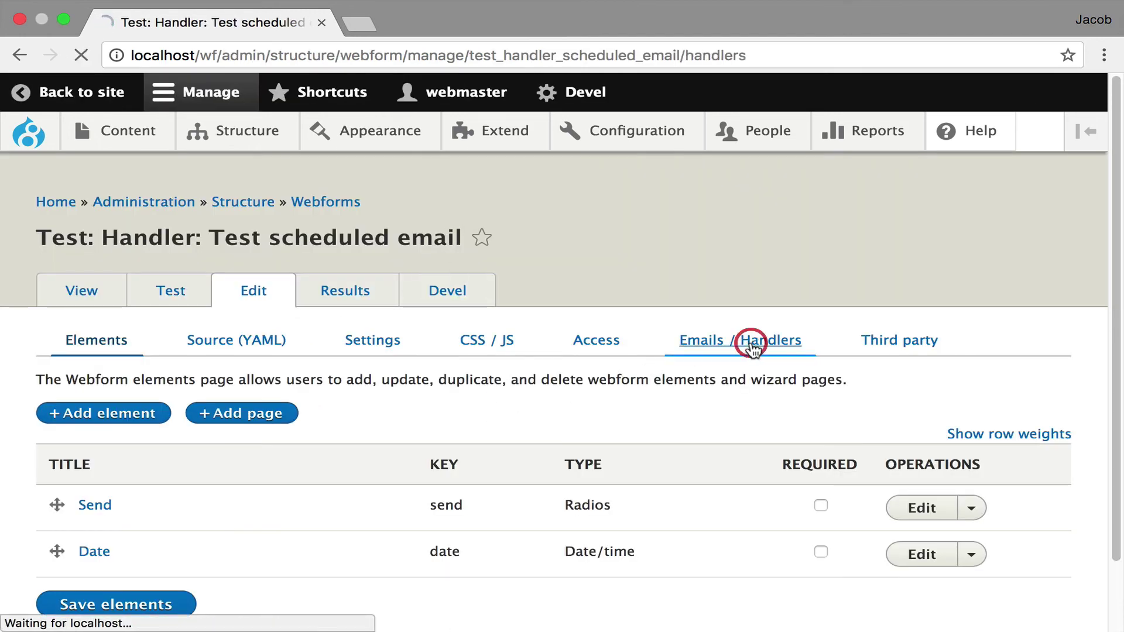
scroll(630, 401, "down", 7)
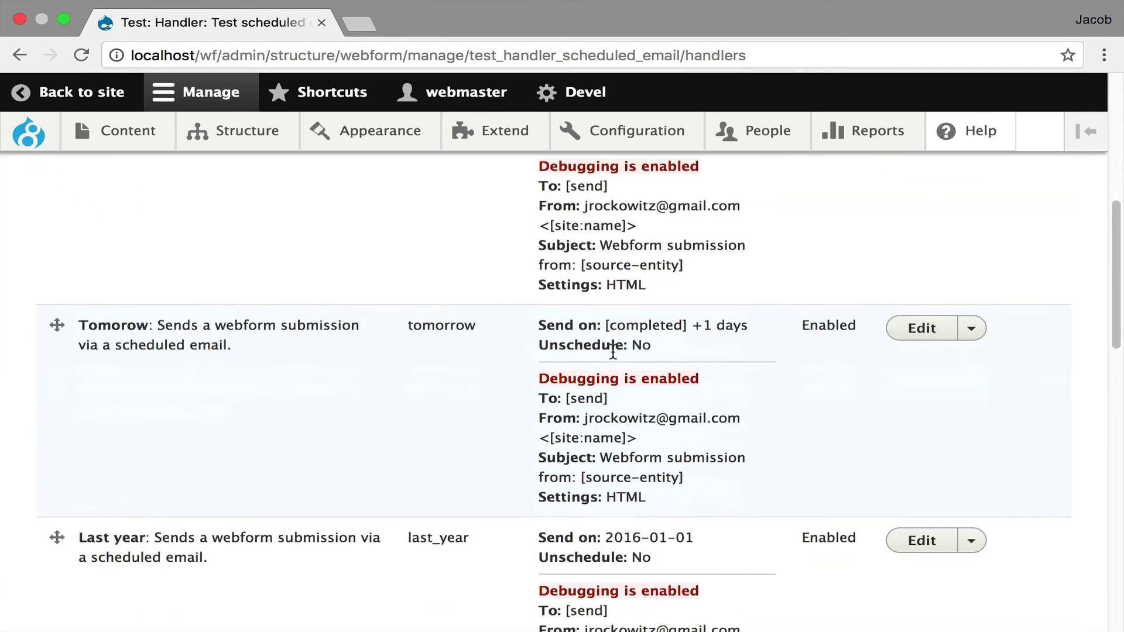
scroll(613, 387, "up", 5)
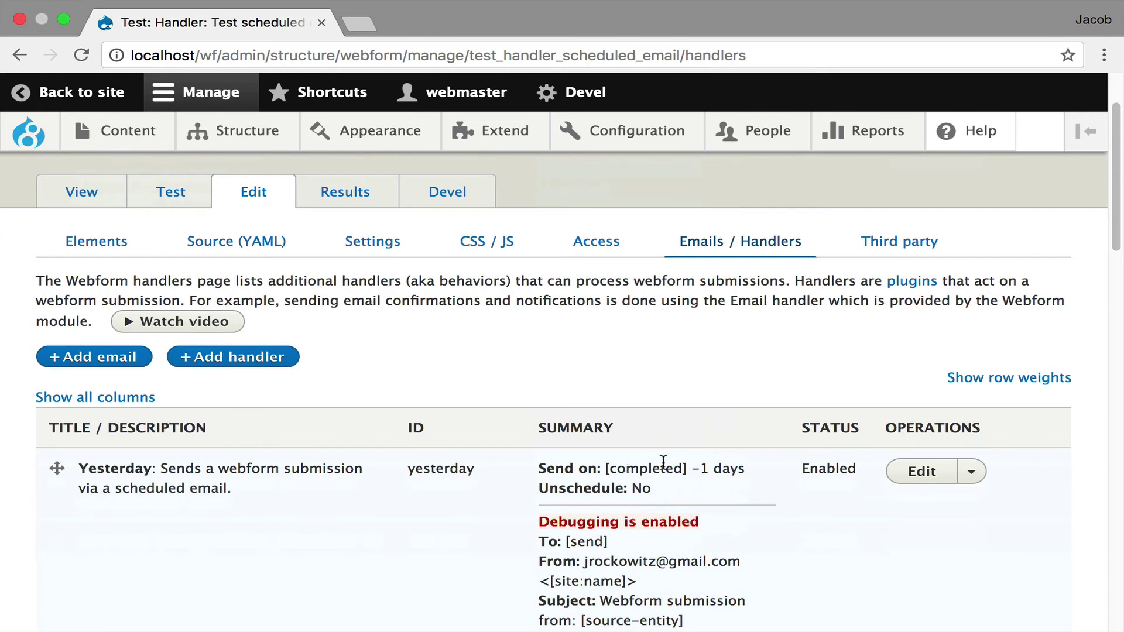
scroll(676, 463, "down", 2)
scroll(678, 466, "down", 3)
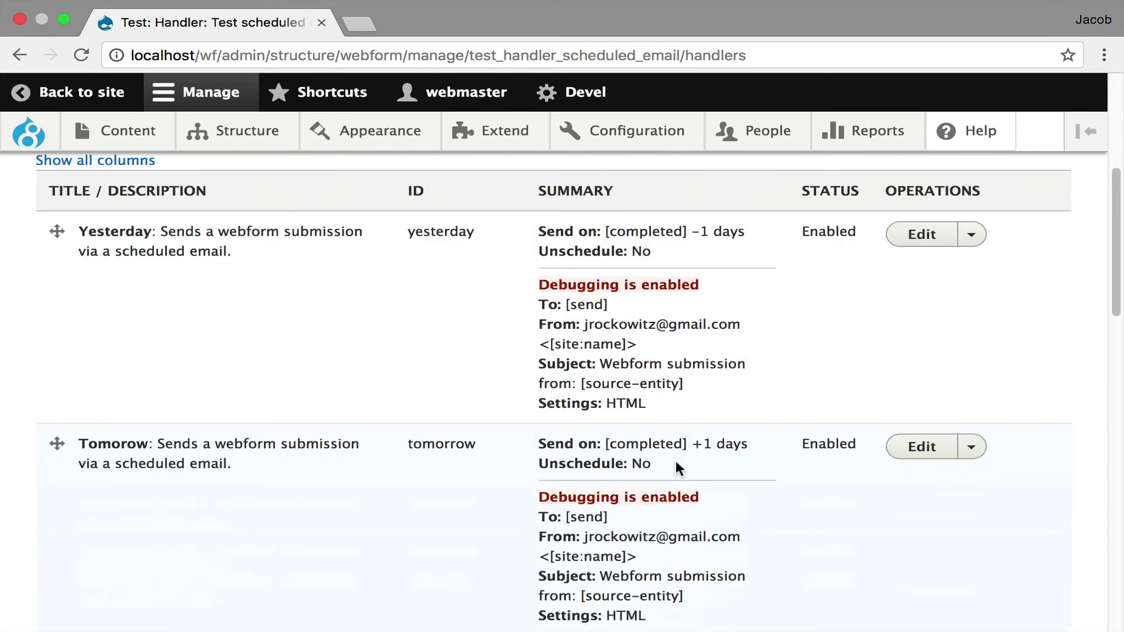
scroll(716, 446, "down", 5)
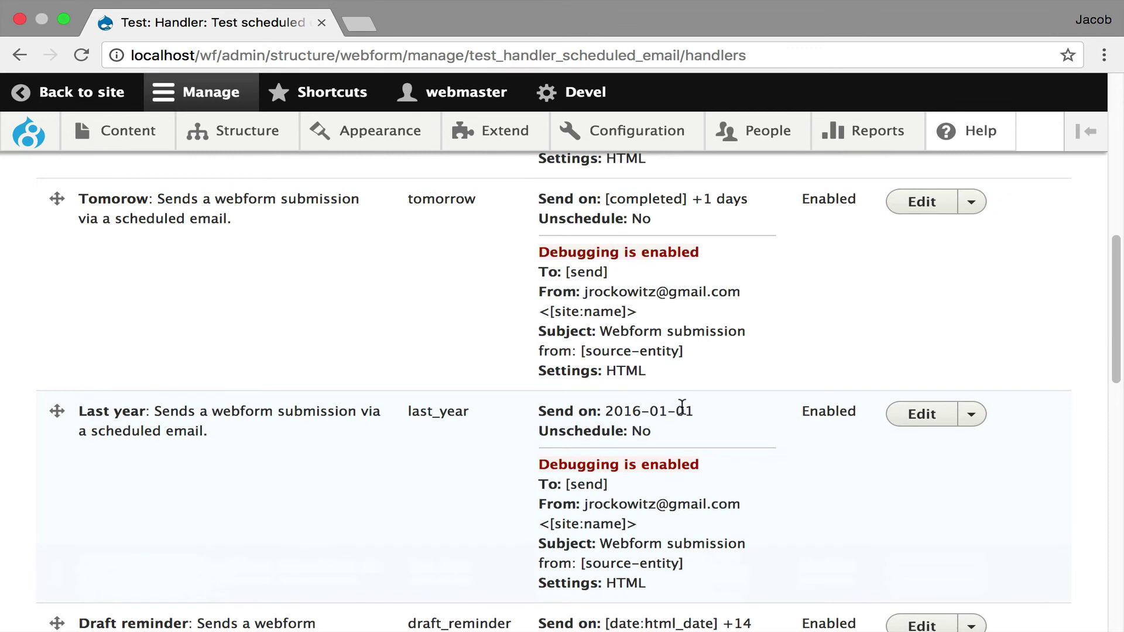
left_click_drag(710, 415, 659, 413)
scroll(662, 416, "down", 2)
scroll(662, 413, "down", 4)
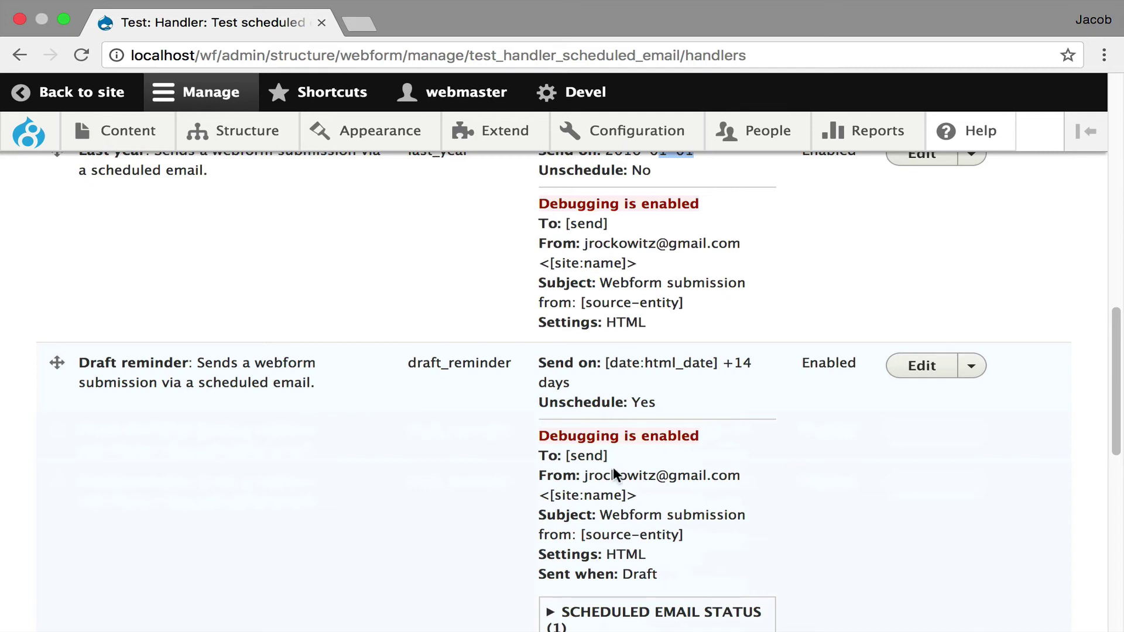
scroll(614, 480, "down", 2)
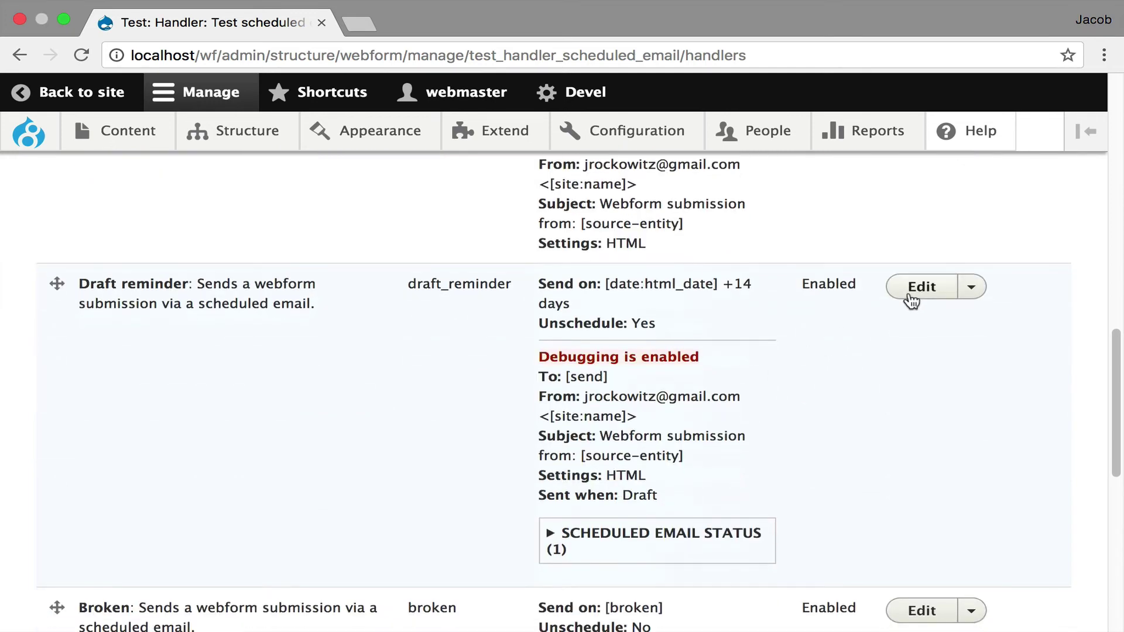
Step: Inspect the Draft reminder settings (current date +14 days, unschedule on save) and close unsaved
left_click(914, 291)
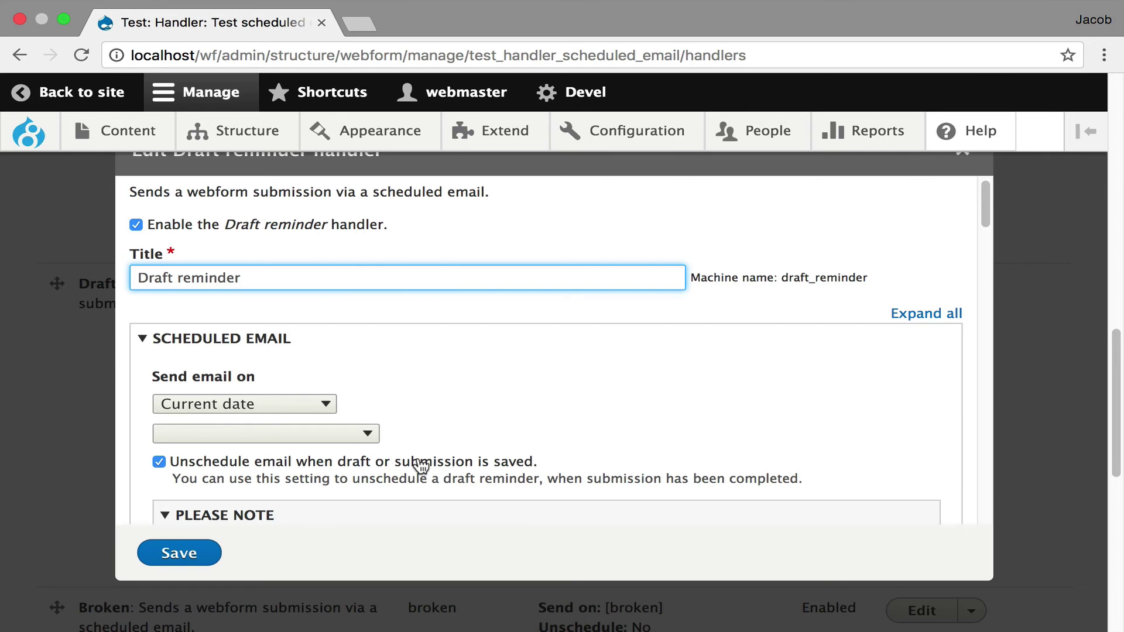
mouse_move(873, 155)
left_click(960, 155)
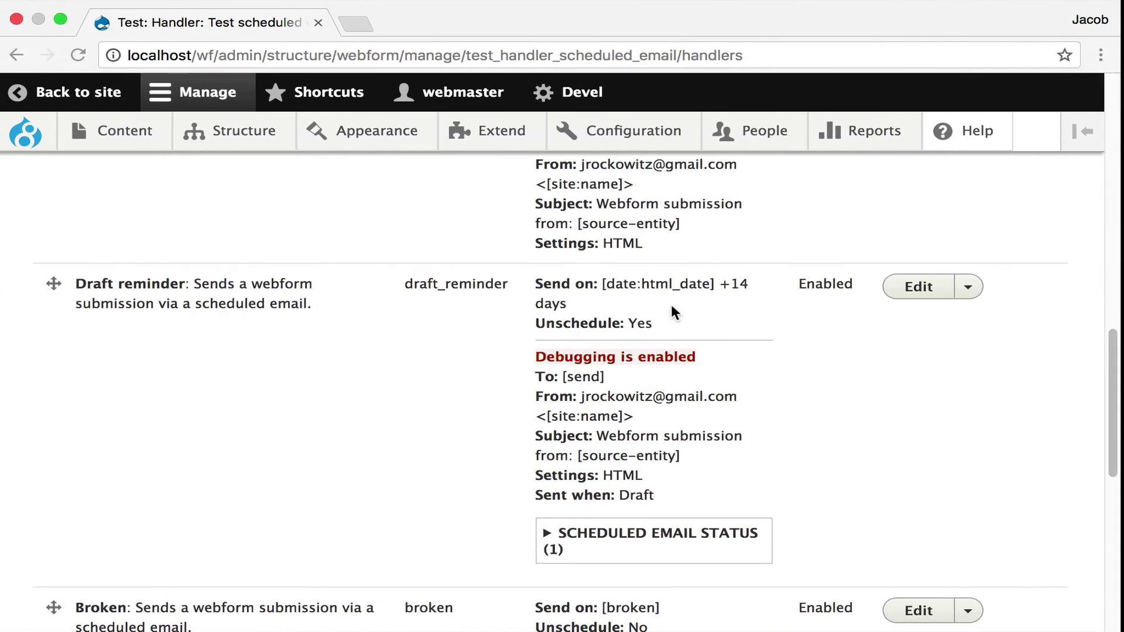
scroll(671, 307, "down", 4)
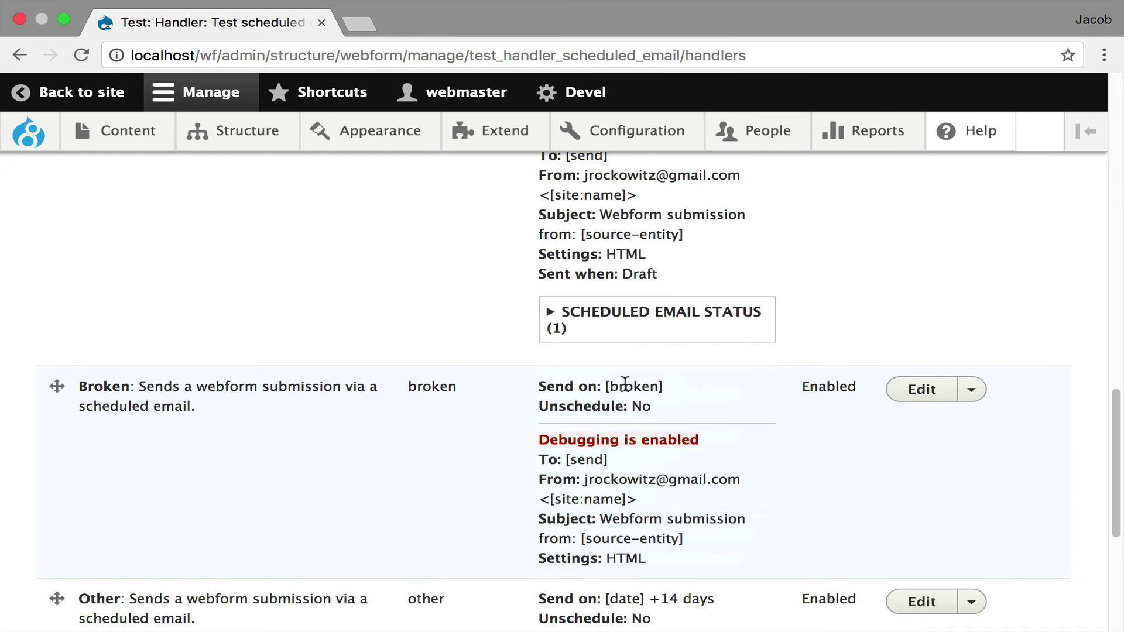